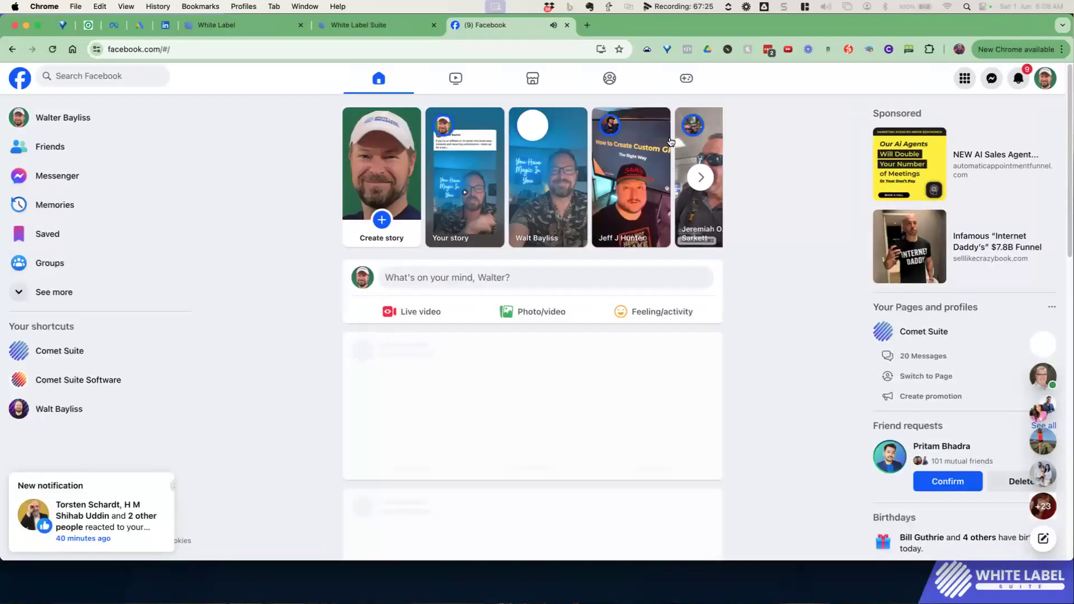
# Switch to White Label Suite and open the business profile in the settings
pyautogui.click(233, 23)
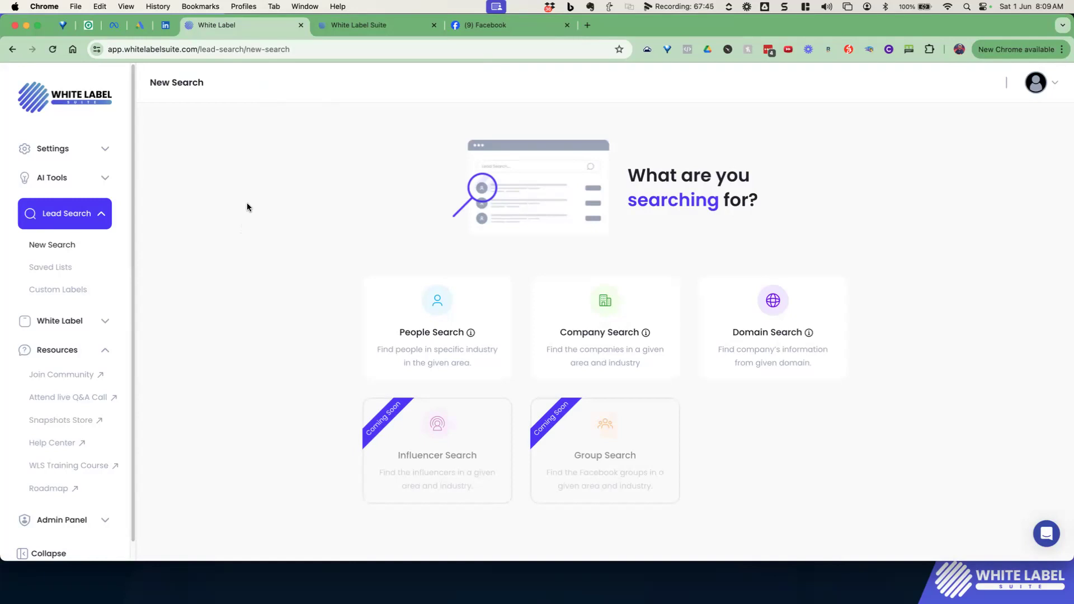
pyautogui.click(104, 149)
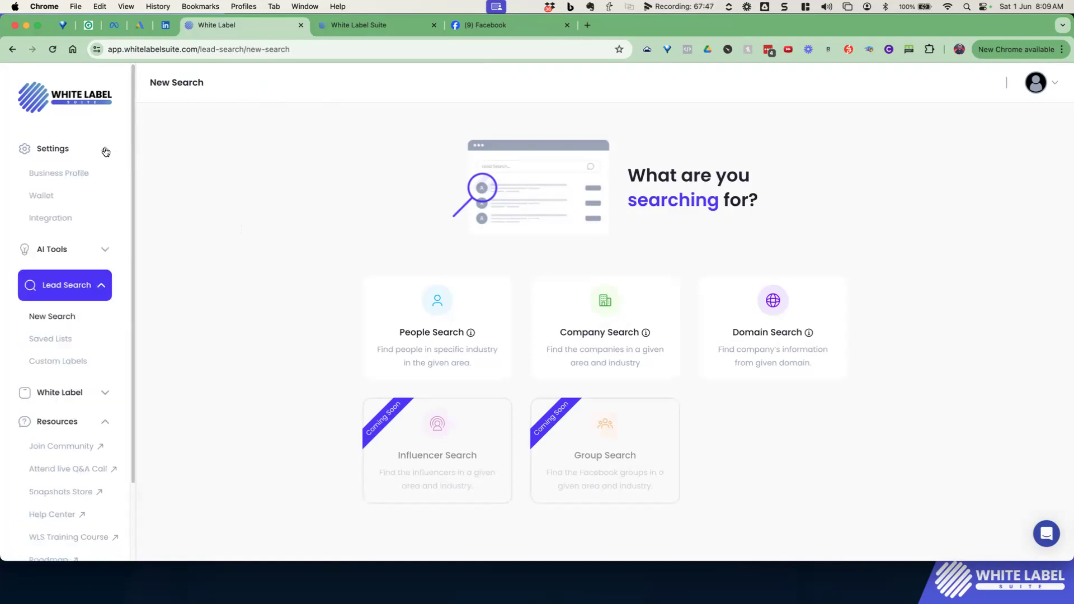
pyautogui.click(73, 176)
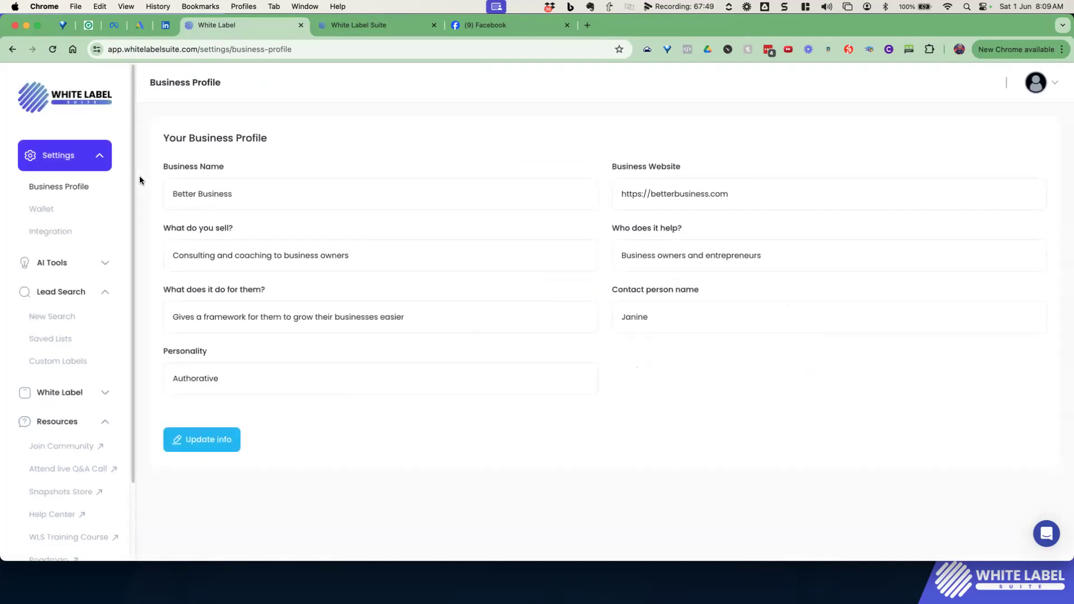
# Review the business profile's entries for name, website, what is sold, who it helps and the contact person
pyautogui.moveTo(171, 194); pyautogui.dragTo(238, 196)
pyautogui.click(238, 195)
pyautogui.tripleClick(171, 183)
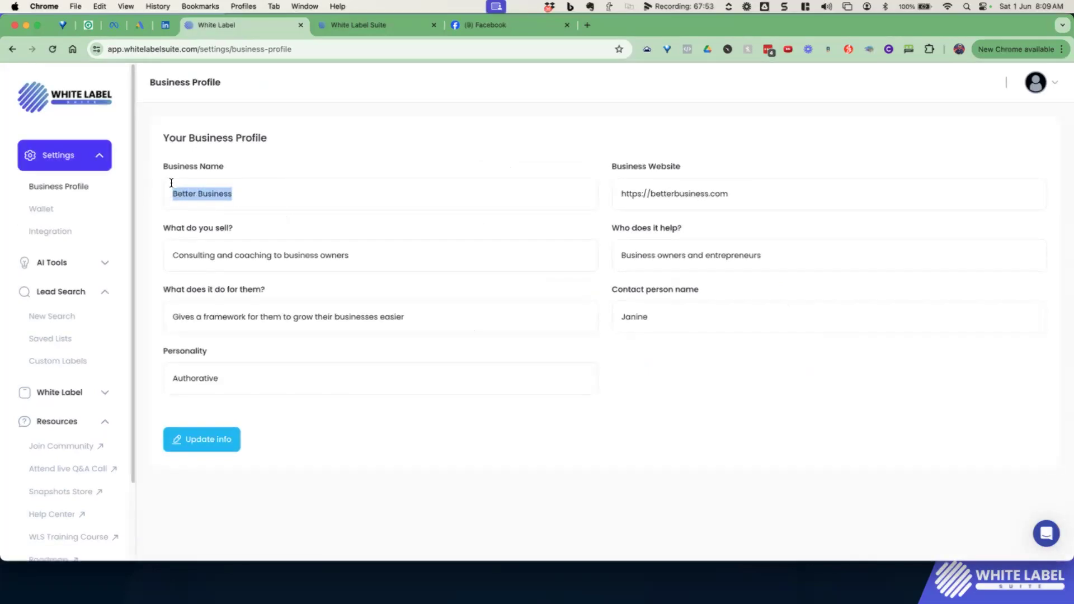
pyautogui.moveTo(735, 188); pyautogui.dragTo(644, 186)
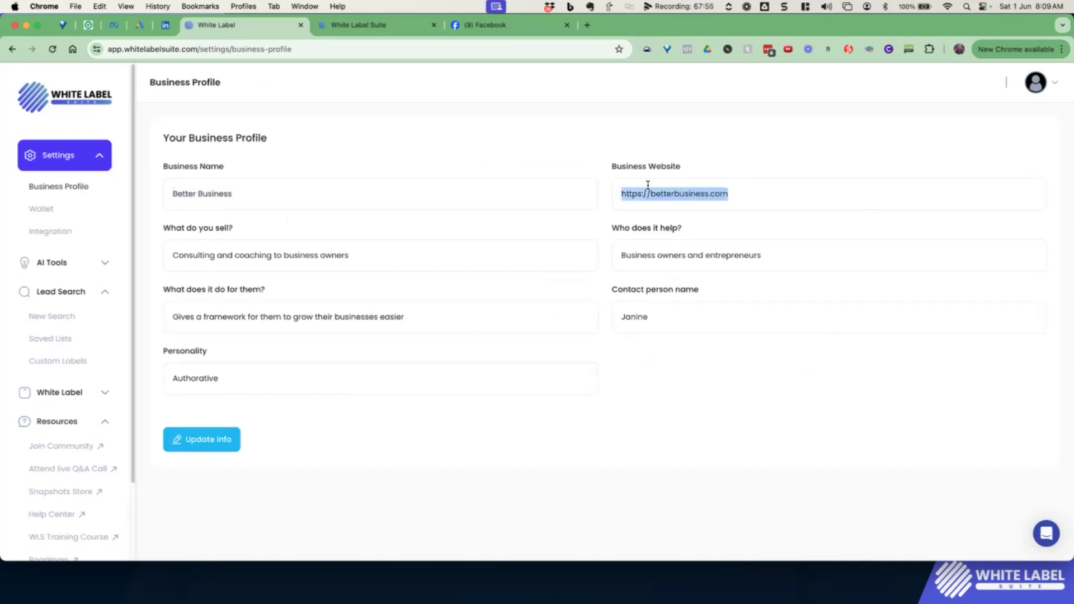
pyautogui.click(581, 191)
pyautogui.tripleClick(221, 187)
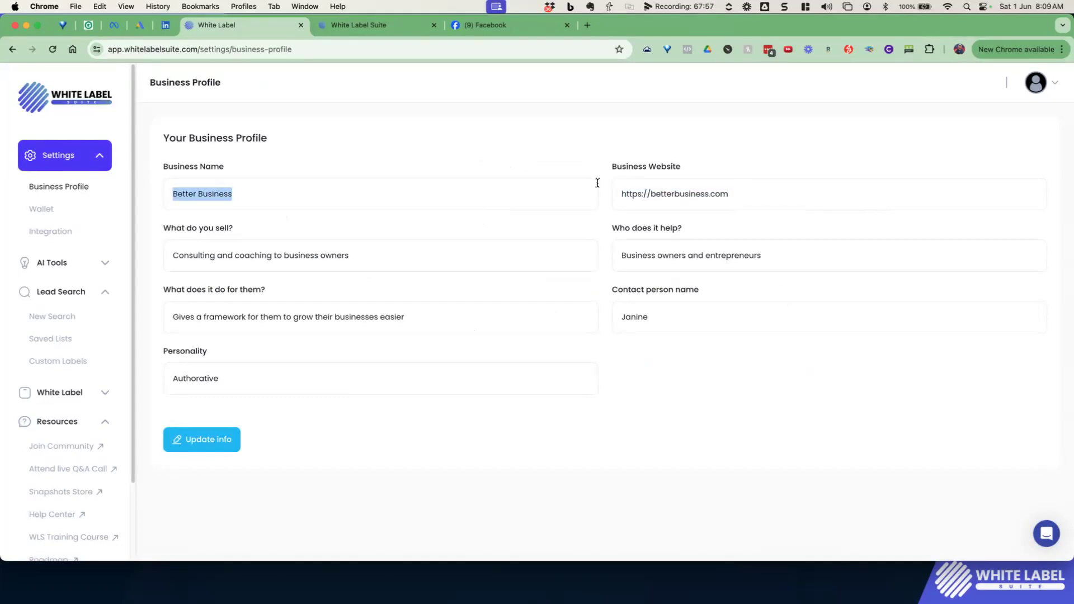
pyautogui.moveTo(199, 253); pyautogui.dragTo(304, 255)
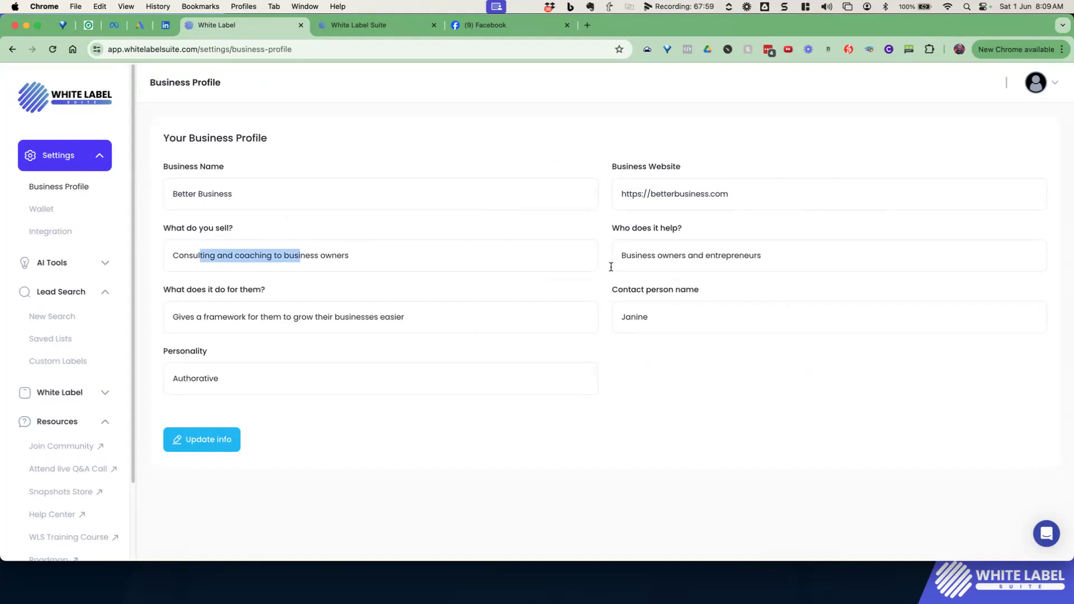
pyautogui.moveTo(608, 262); pyautogui.dragTo(638, 254)
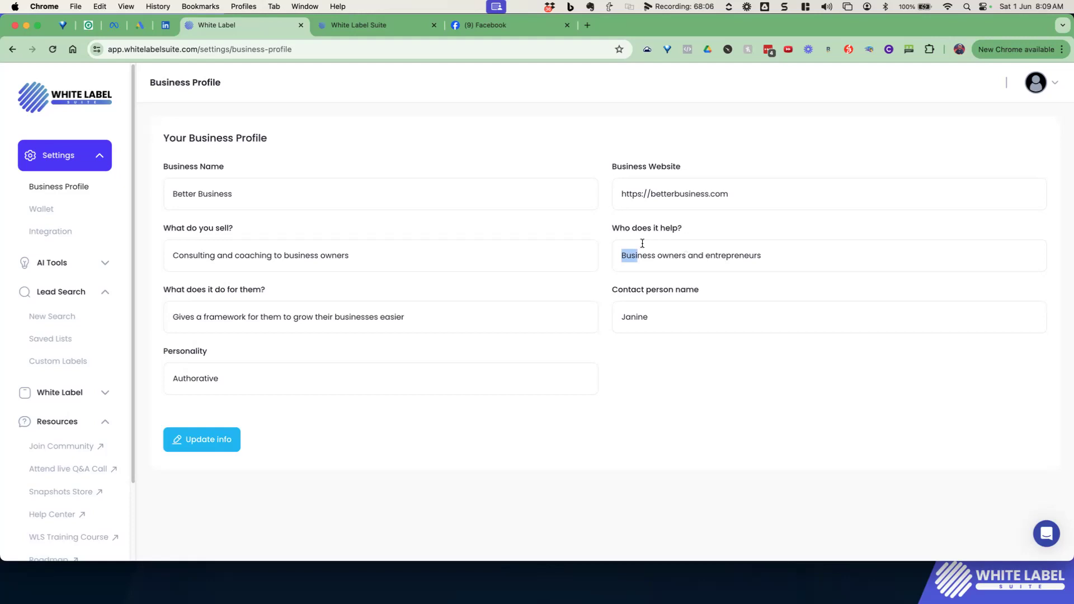
pyautogui.click(313, 194)
pyautogui.click(685, 248)
pyautogui.moveTo(668, 317); pyautogui.dragTo(608, 307)
# Start a new company lead search for business type "Commercial insurance Broker" in Chicago, IL, USA
pyautogui.click(79, 316)
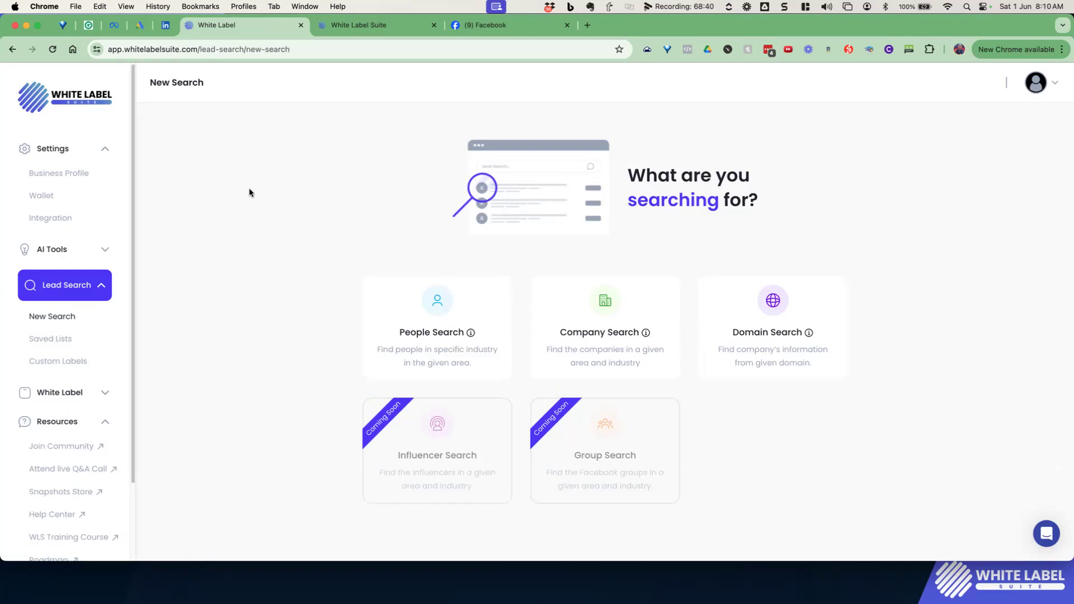
pyautogui.click(575, 315)
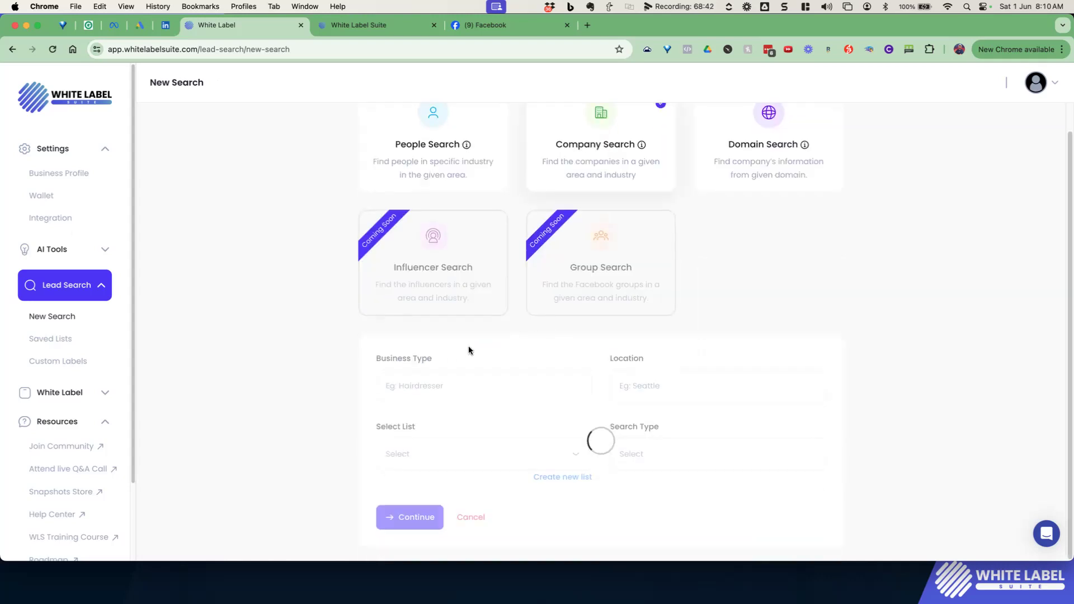
pyautogui.click(441, 385)
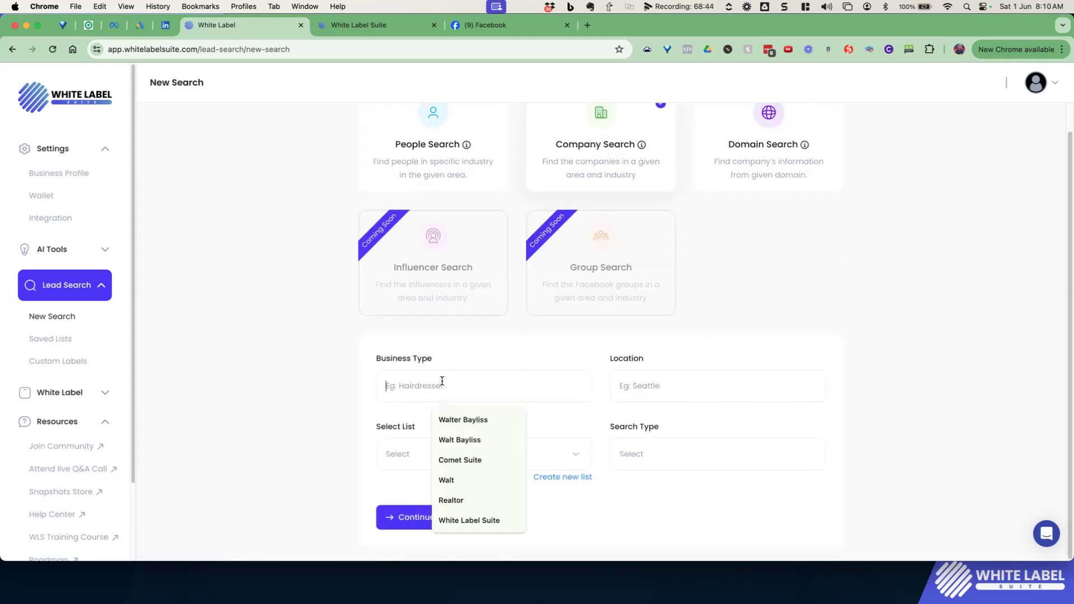
pyautogui.write('Commercial insurance Broker')
pyautogui.click(619, 385)
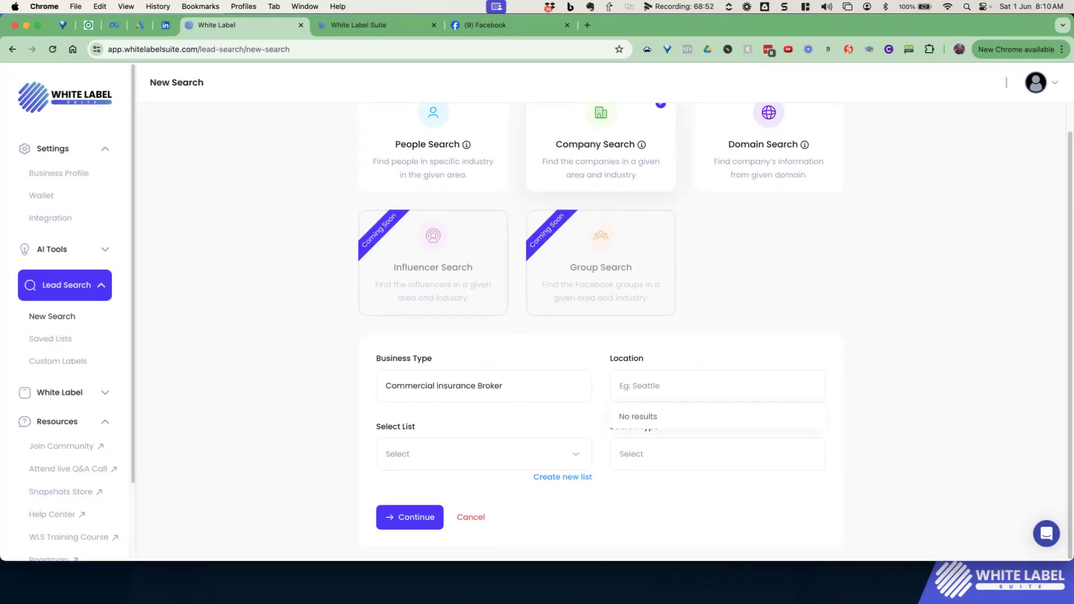
pyautogui.write('Chicago')
pyautogui.click(643, 415)
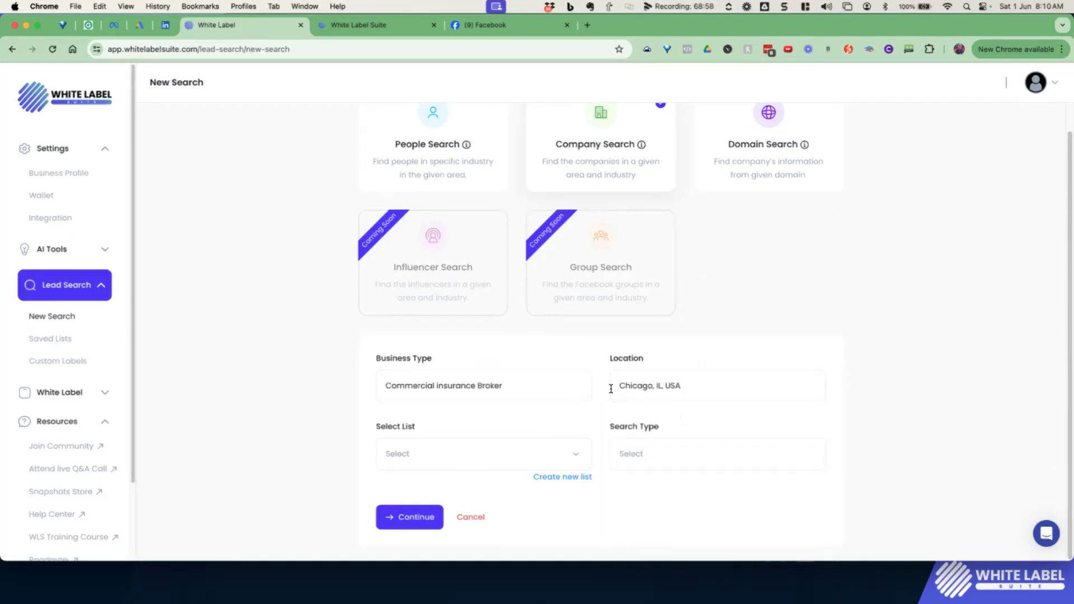
# Create a new company list named "Ins. Broker" for the search results
pyautogui.click(568, 476)
pyautogui.click(434, 280)
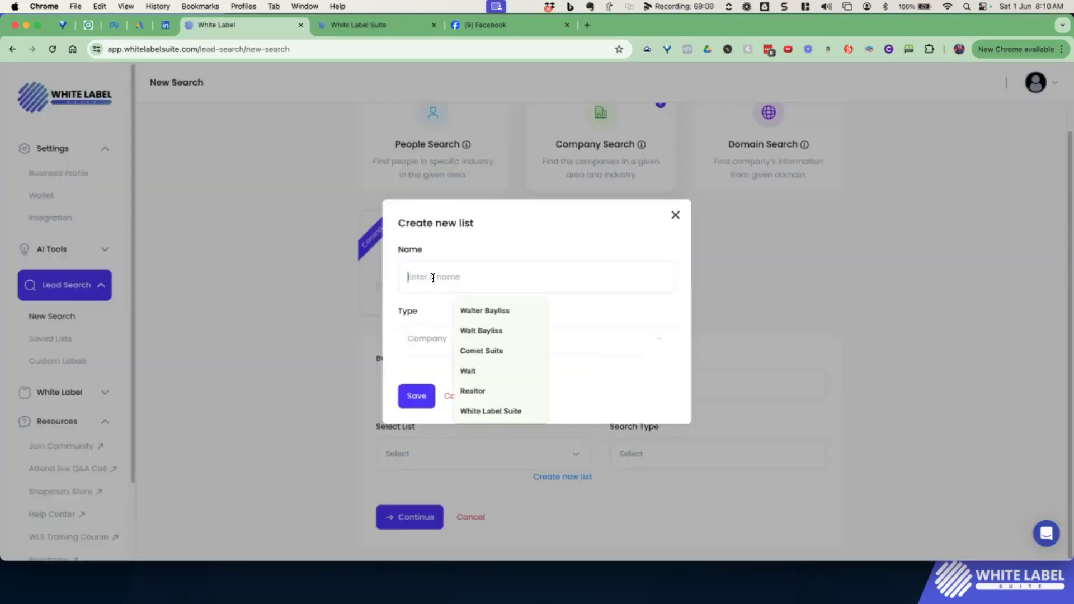
pyautogui.write('R')
pyautogui.press('BackSpace')
pyautogui.write('In')
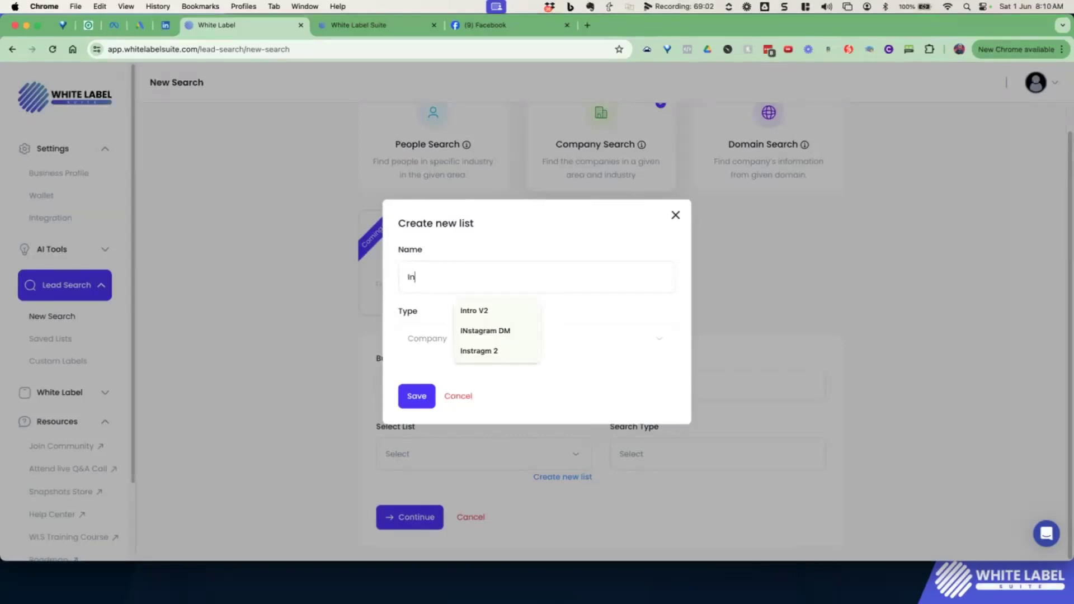
pyautogui.write('s. Broker')
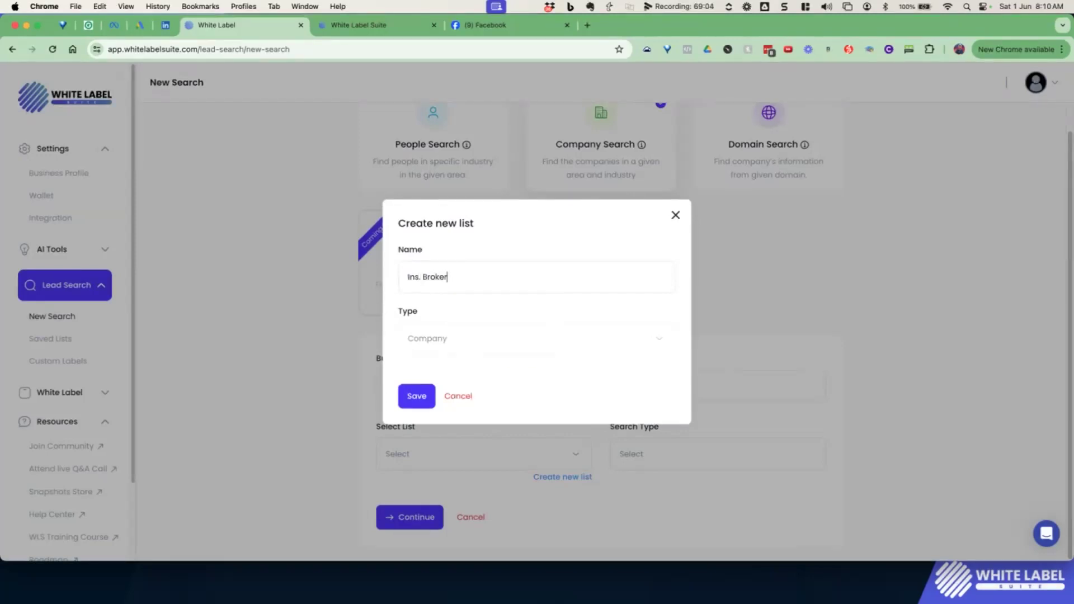
pyautogui.click(410, 400)
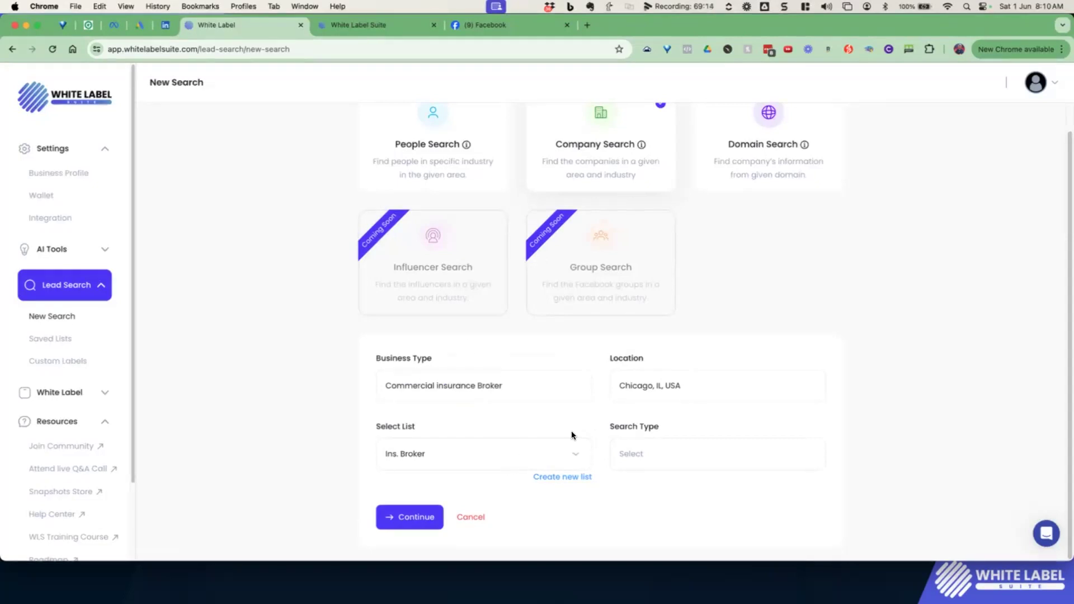
# Run the company search into the Ins. Broker list and look over the results
pyautogui.click(414, 515)
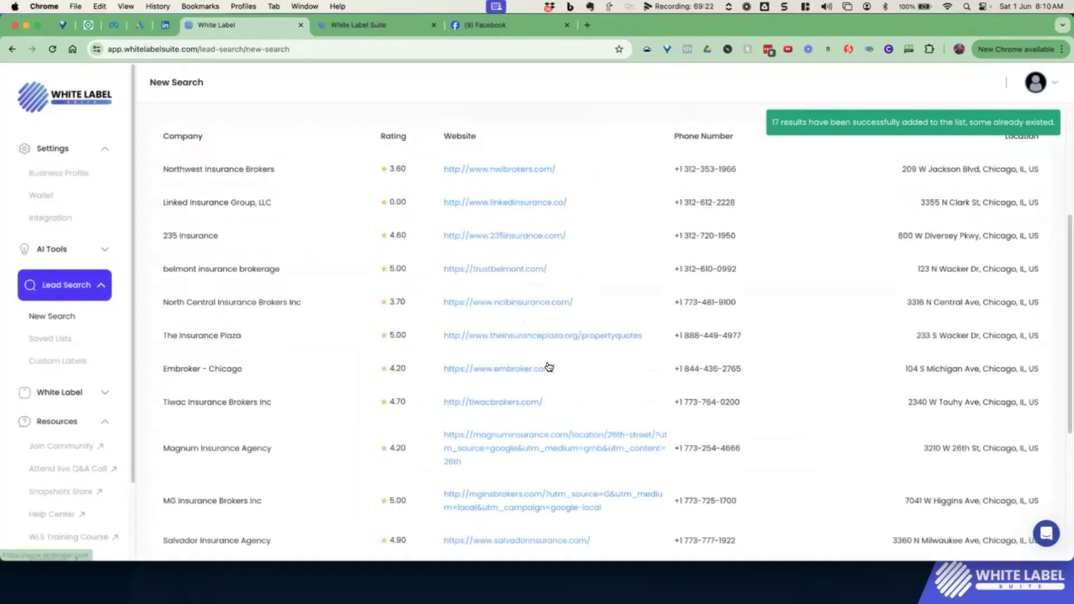
pyautogui.scroll(1, 682, 373)
pyautogui.scroll(5, 682, 372)
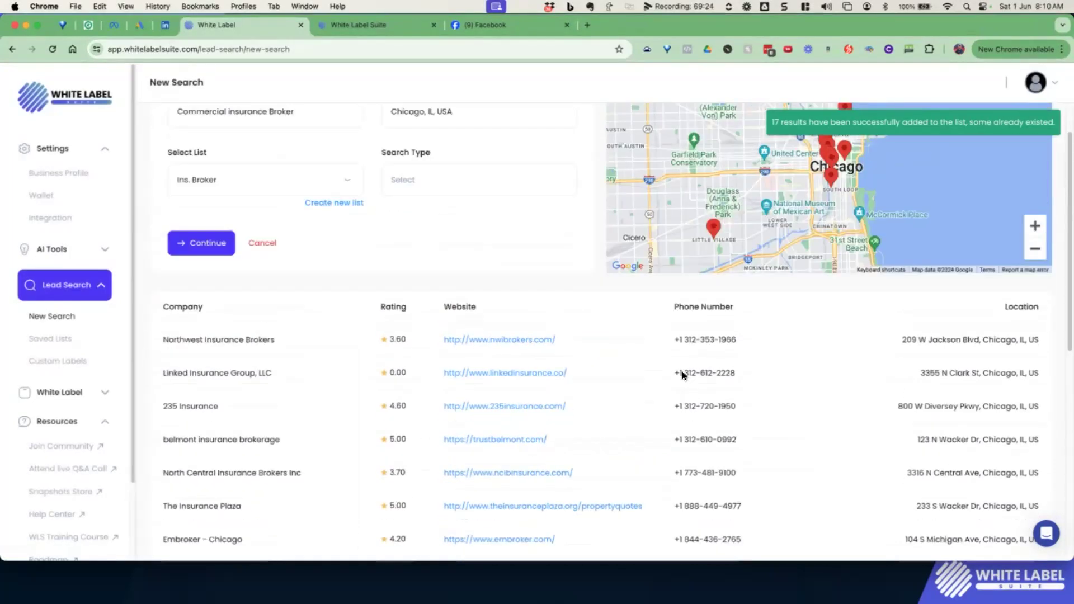
# Pick a new search location on the results map west of Chicago, at Riverside, IL 60546, USA
pyautogui.scroll(-4, 807, 249)
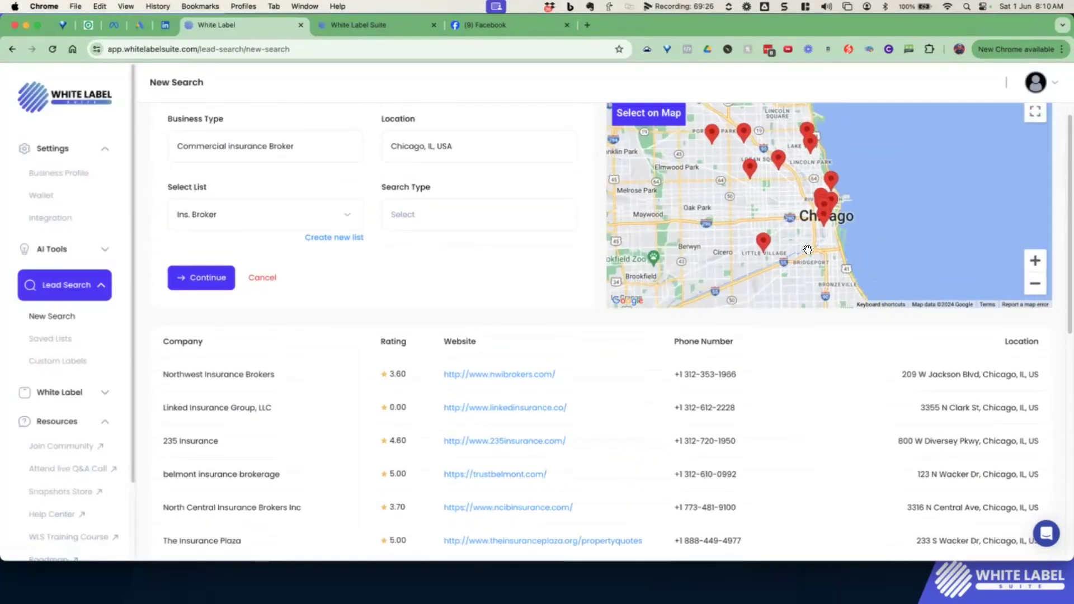
pyautogui.scroll(-2, 871, 244)
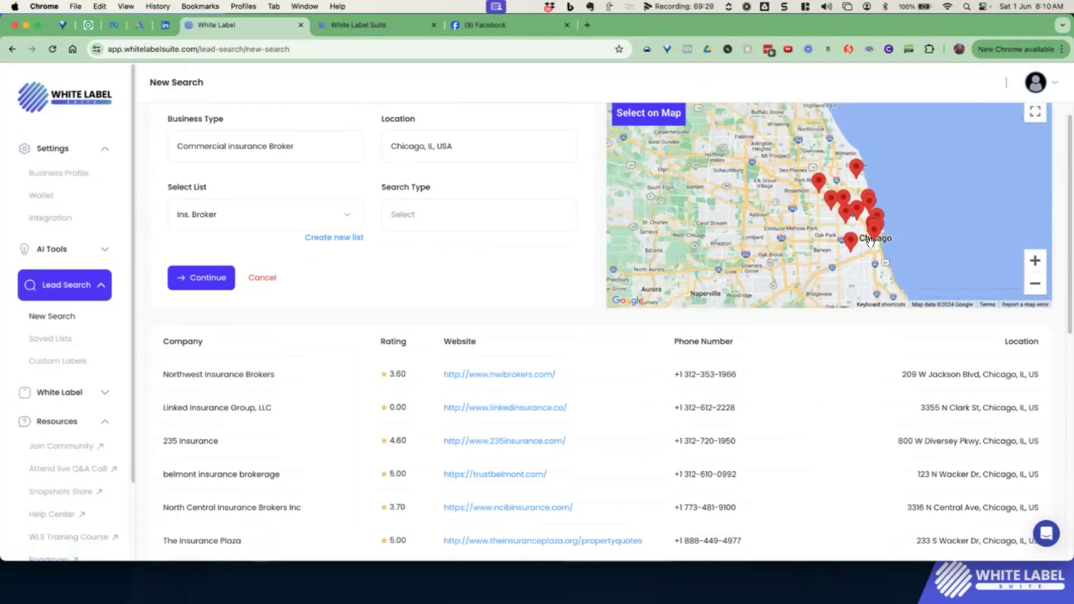
pyautogui.click(829, 191)
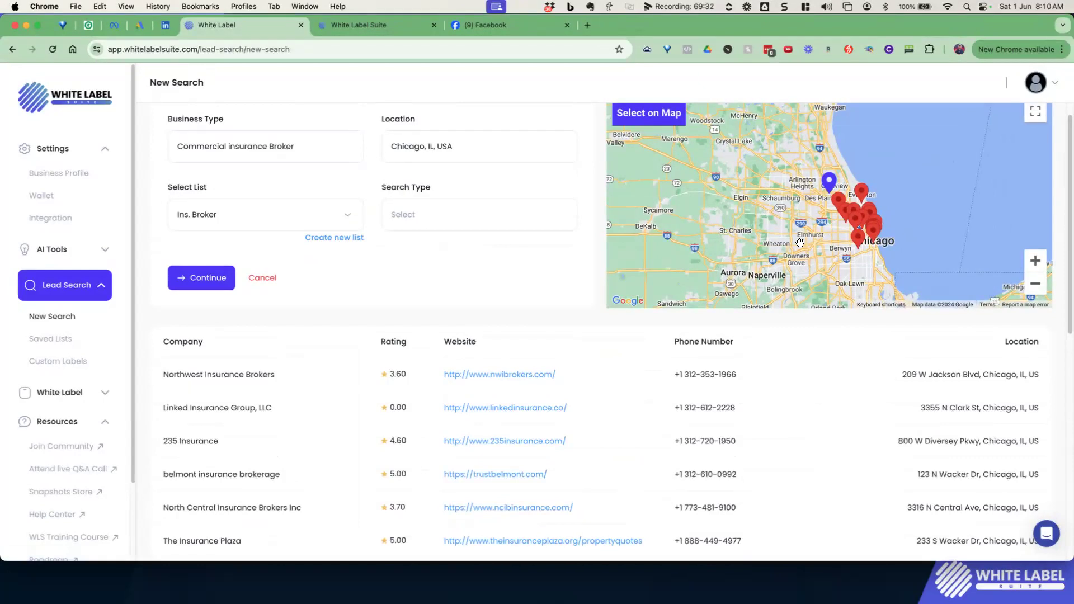
pyautogui.click(828, 252)
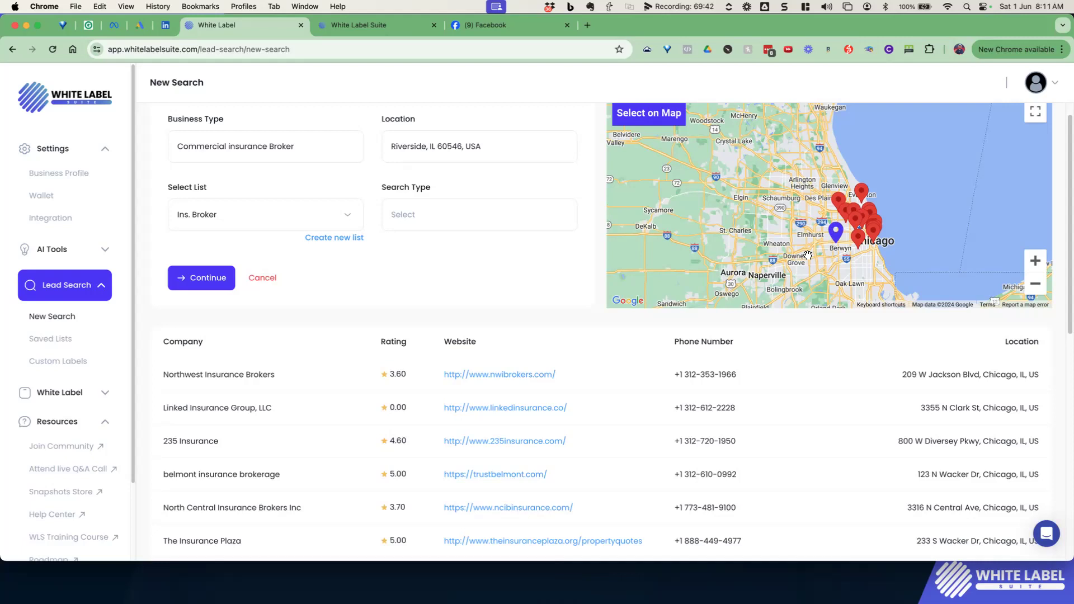
# Examine the company name, phone number and location of the Northwest Insurance Brokers result
pyautogui.scroll(-1, 561, 396)
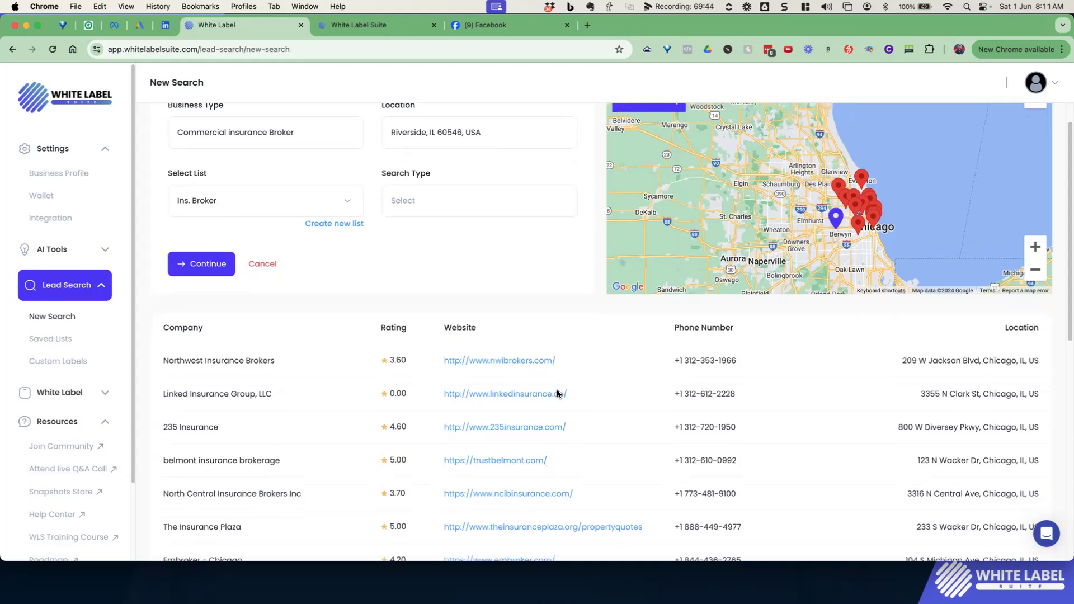
pyautogui.moveTo(169, 347); pyautogui.dragTo(329, 351)
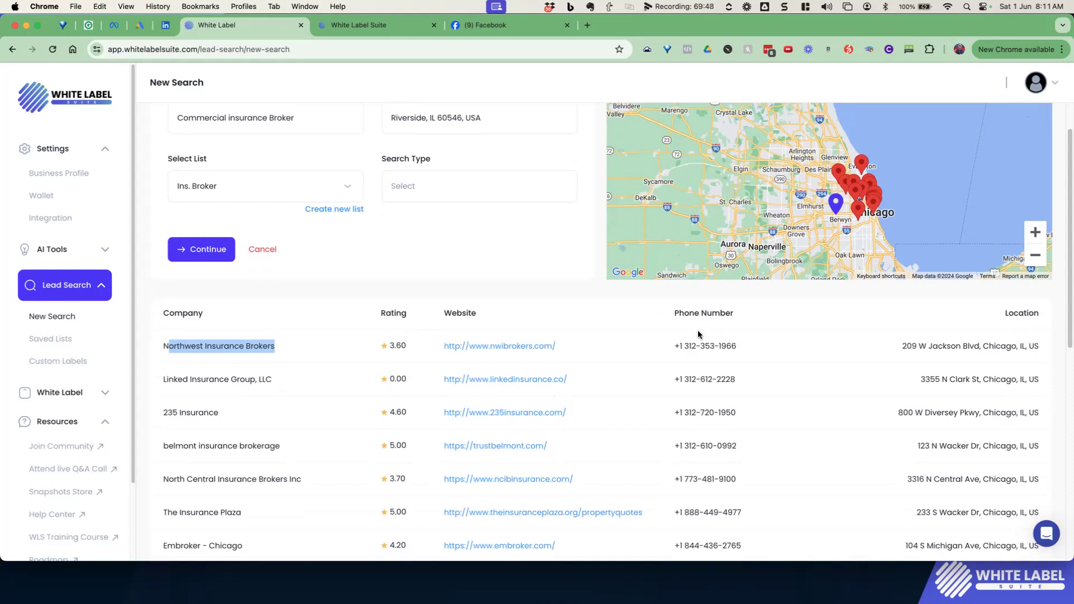
pyautogui.moveTo(687, 344); pyautogui.dragTo(733, 344)
pyautogui.moveTo(902, 345); pyautogui.dragTo(977, 342)
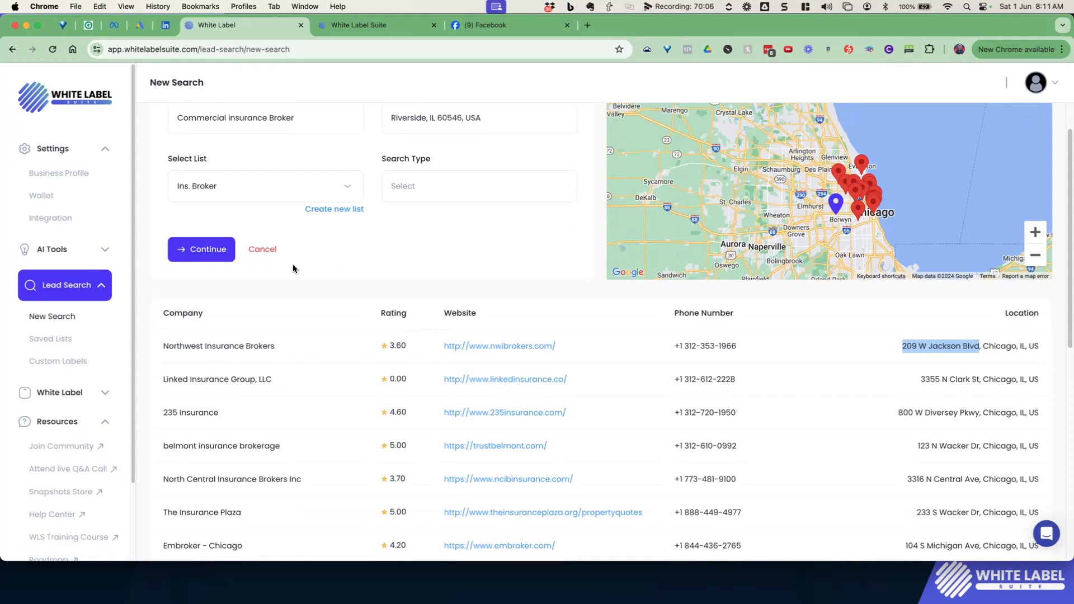
# Open the saved Ins. Broker list and check Embroker - Chicago's employee count, rating and website technologies
pyautogui.click(124, 343)
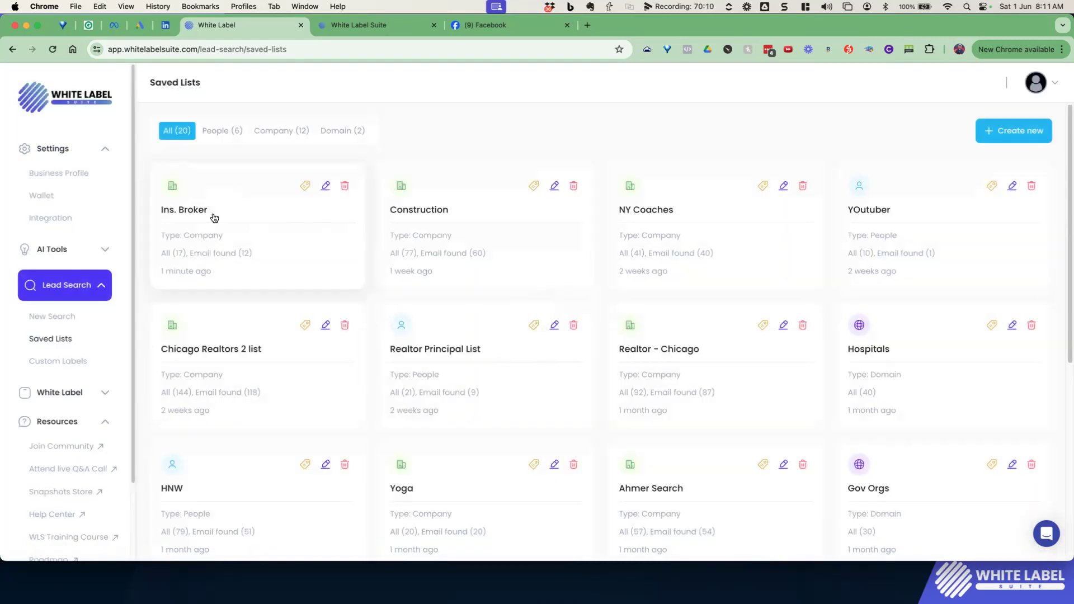
pyautogui.click(328, 263)
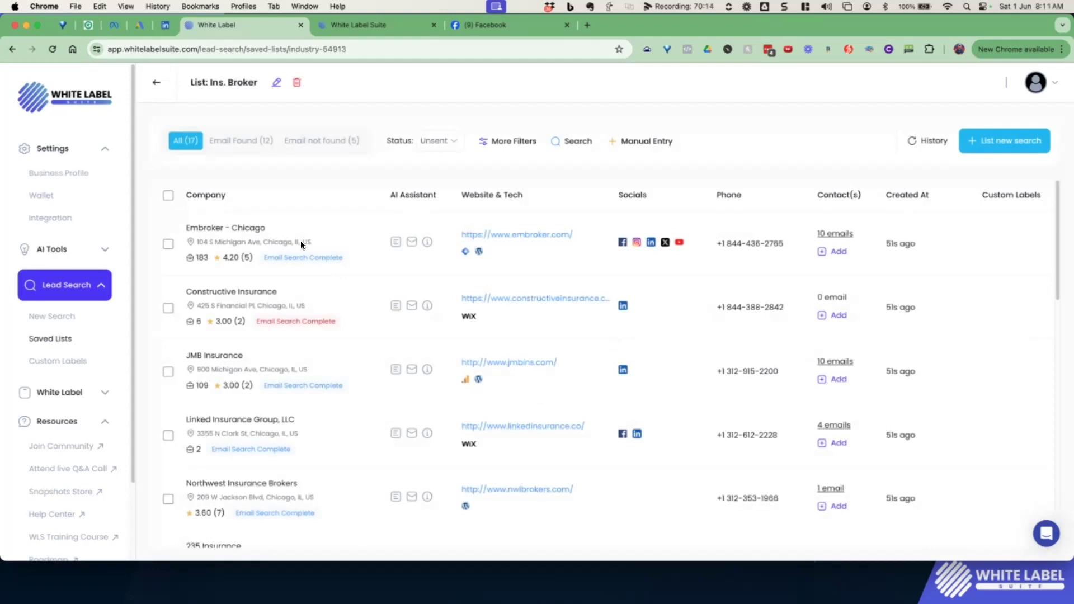
pyautogui.moveTo(206, 257); pyautogui.dragTo(191, 258)
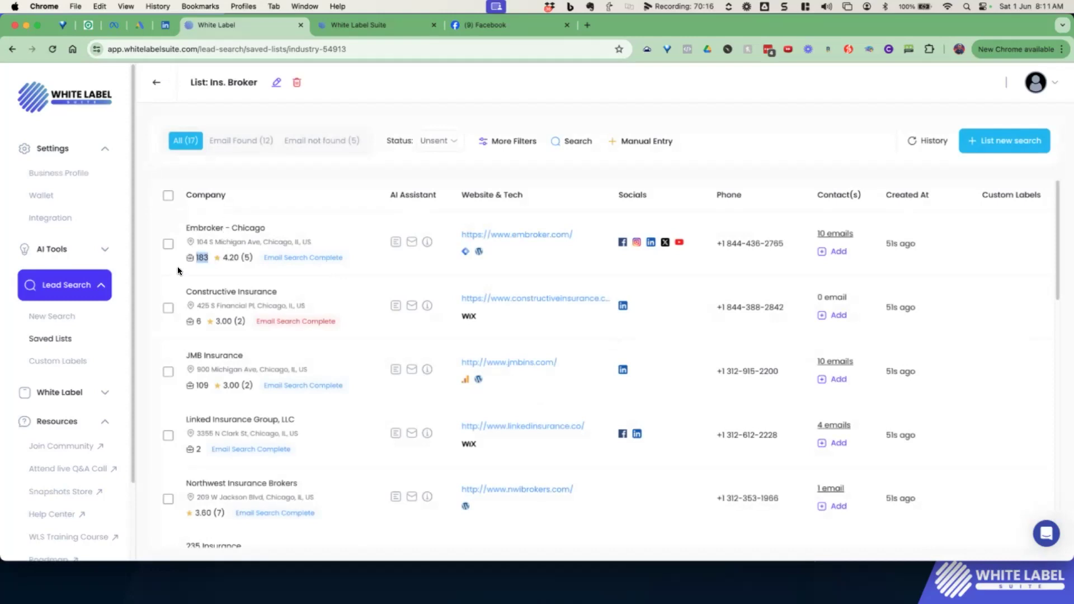
pyautogui.click(214, 261)
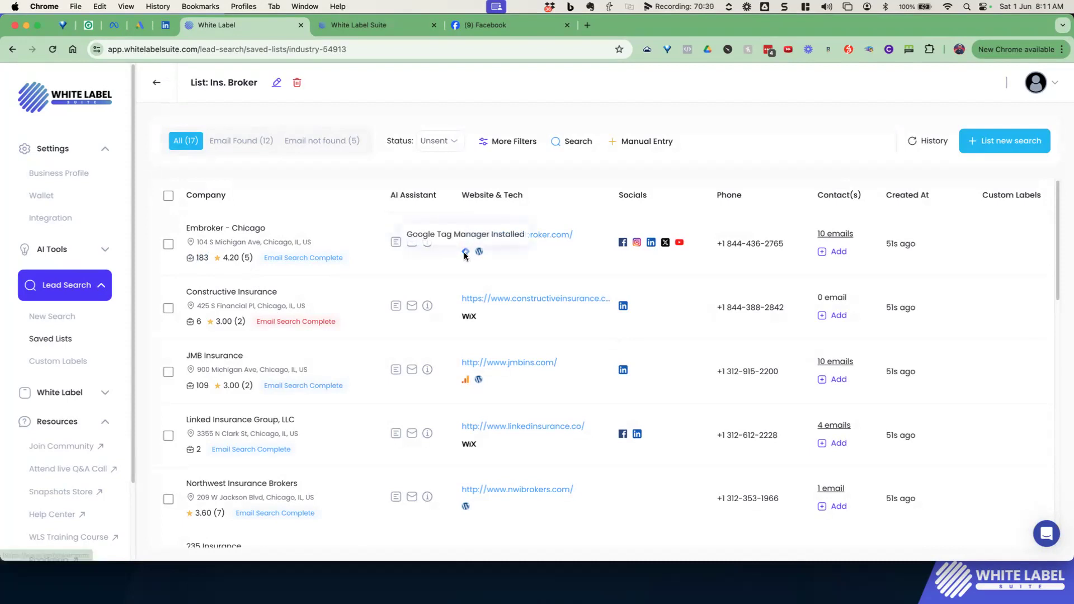
pyautogui.moveTo(461, 256)
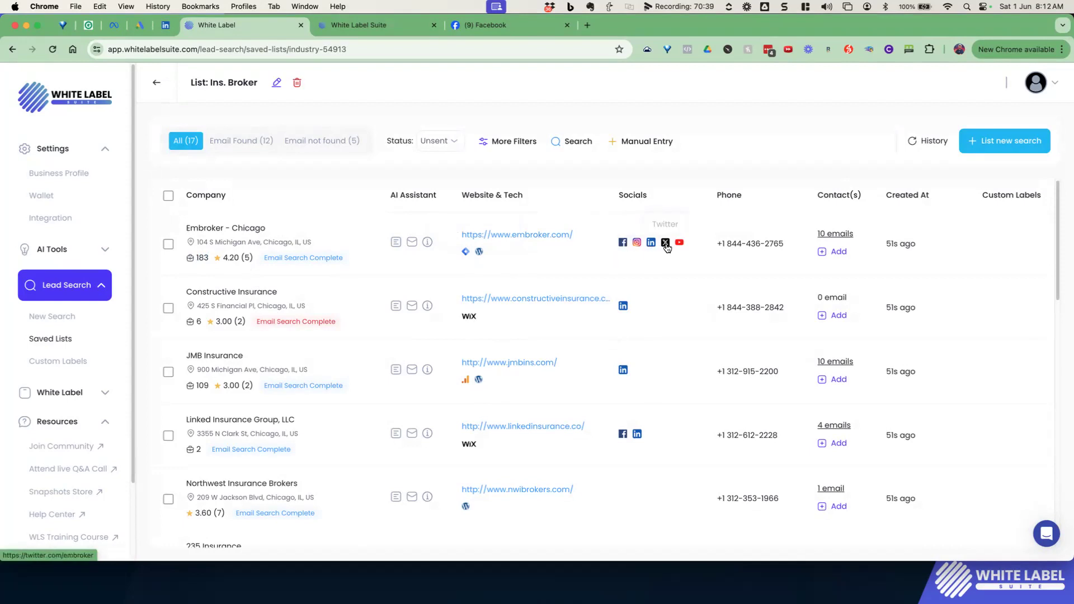
# View Embroker's Facebook page from the list, return to White Label Suite and expand the company's email contacts
pyautogui.click(622, 243)
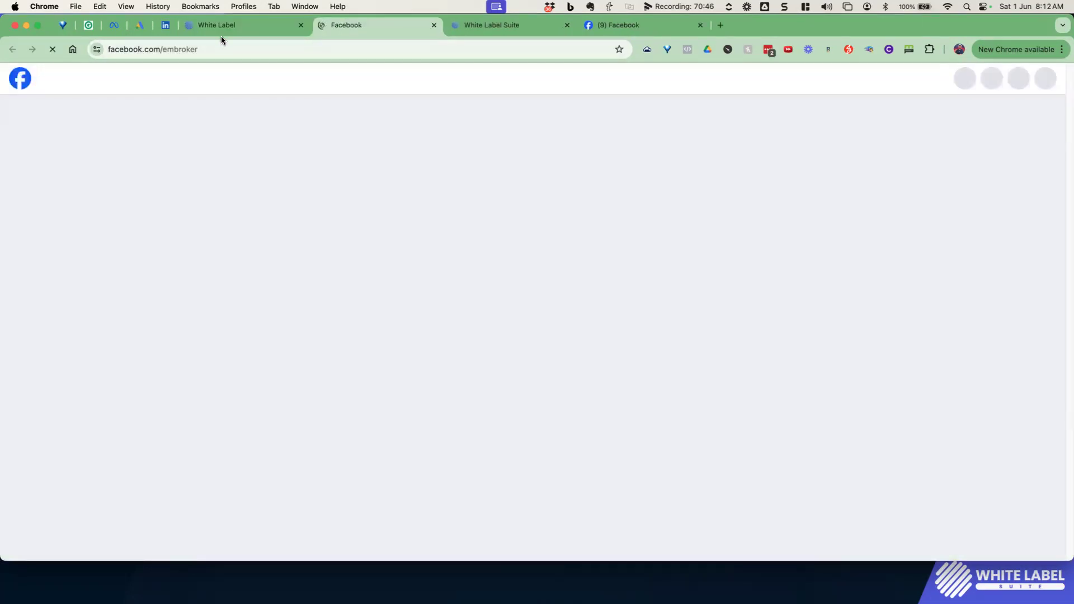
pyautogui.scroll(-3, 666, 251)
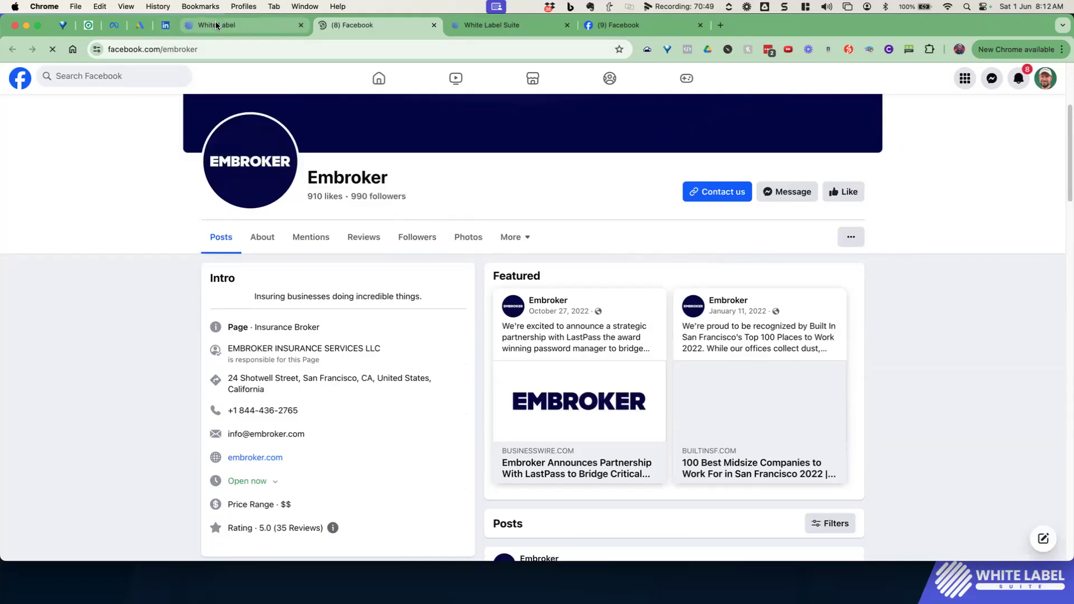
pyautogui.click(217, 25)
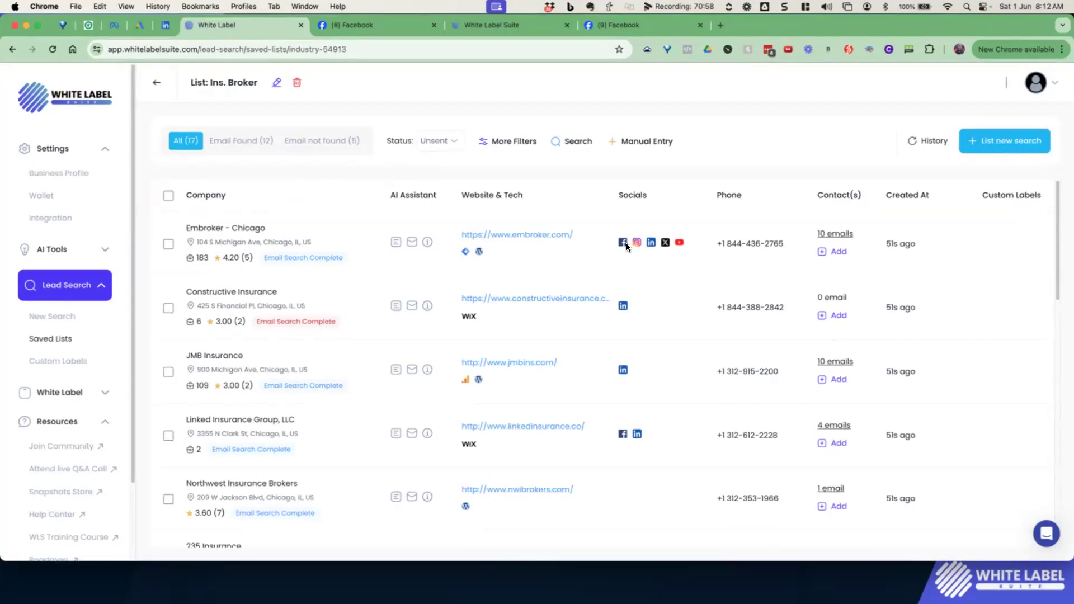
pyautogui.click(831, 234)
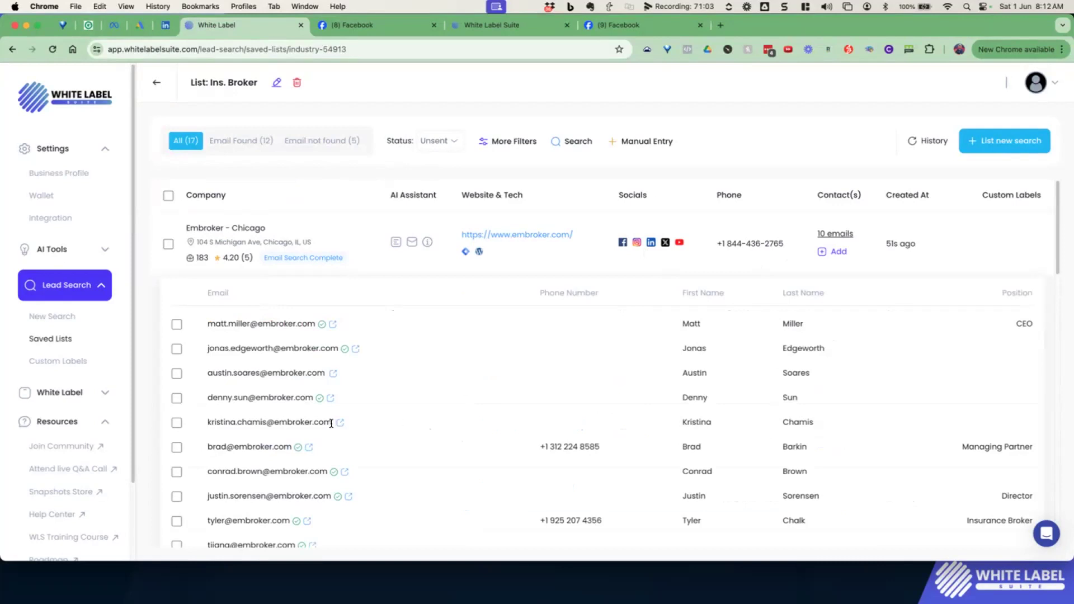
# Review the phone numbers and positions in Embroker's expanded email contacts, and collapse the contact list
pyautogui.moveTo(690, 446); pyautogui.dragTo(670, 453)
pyautogui.moveTo(955, 448); pyautogui.dragTo(305, 453)
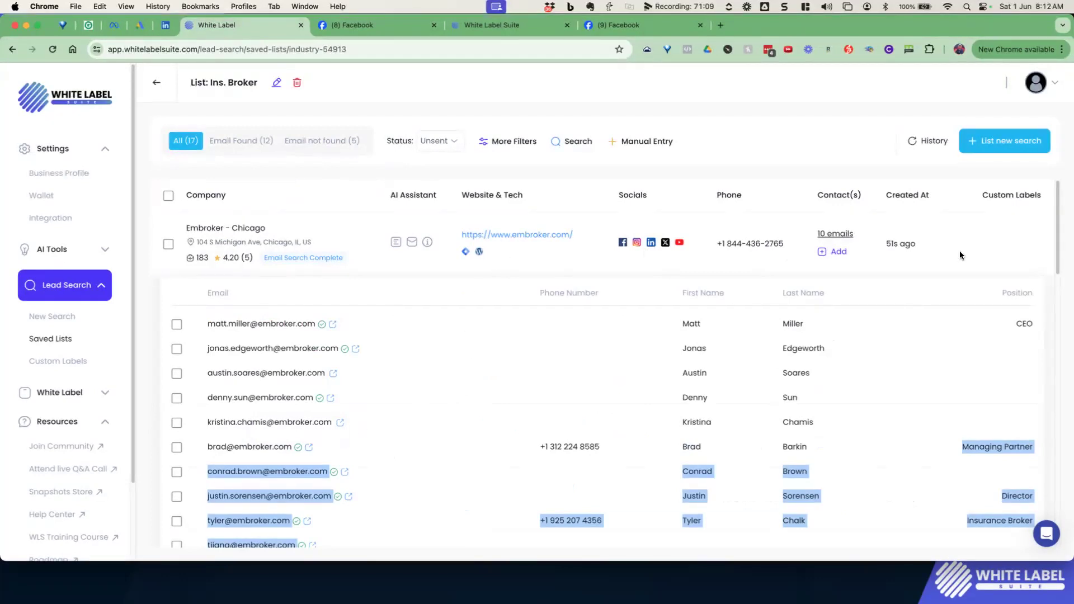
pyautogui.click(840, 239)
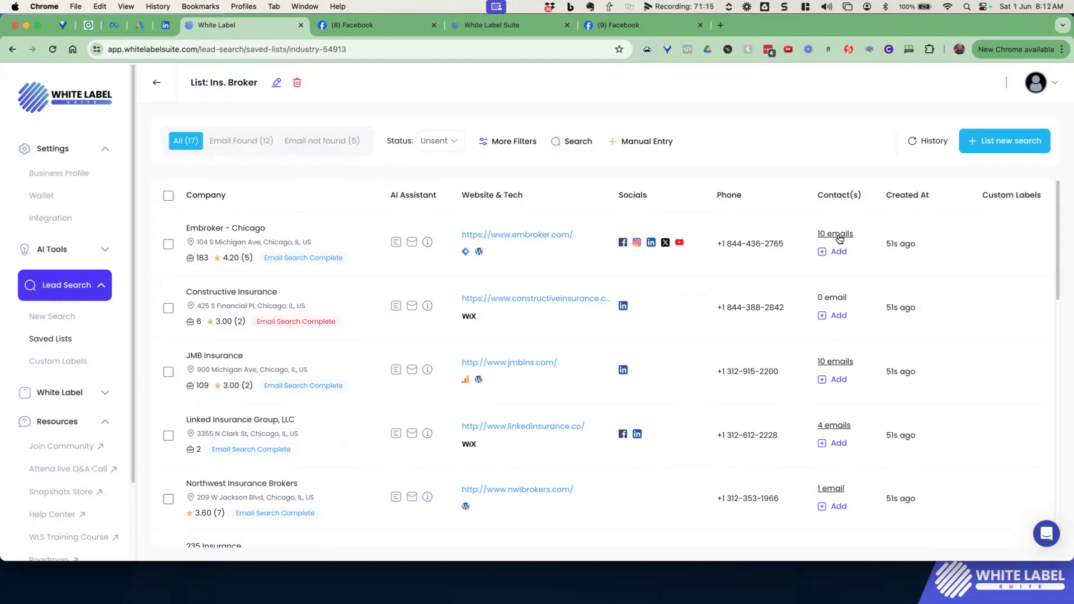
# Apply the Qualified custom label to the Embroker - Chicago record in the Ins. Broker list
pyautogui.moveTo(267, 229); pyautogui.dragTo(188, 228)
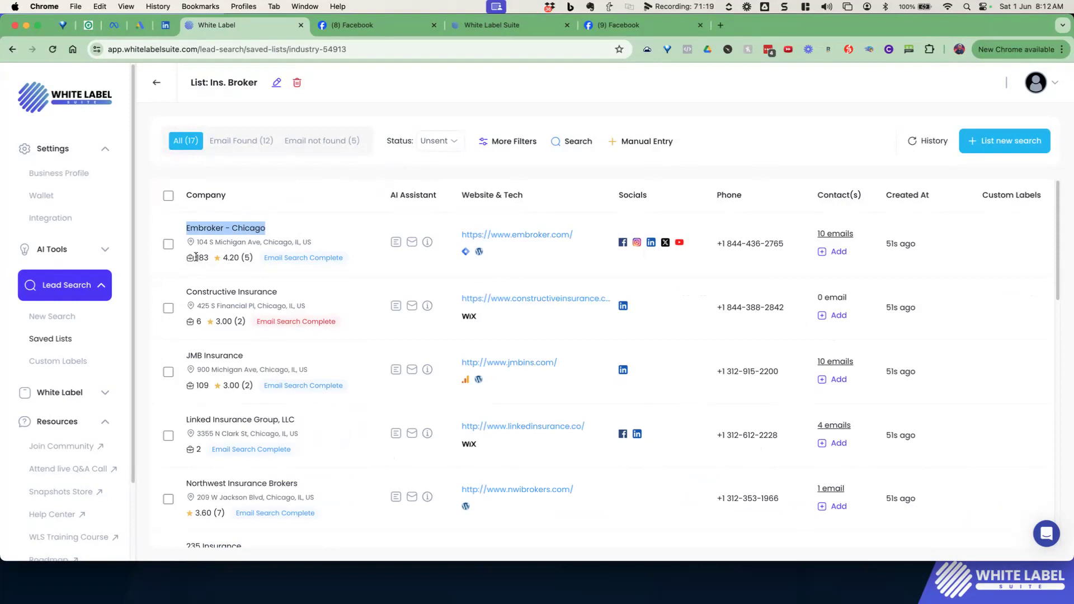
pyautogui.click(309, 223)
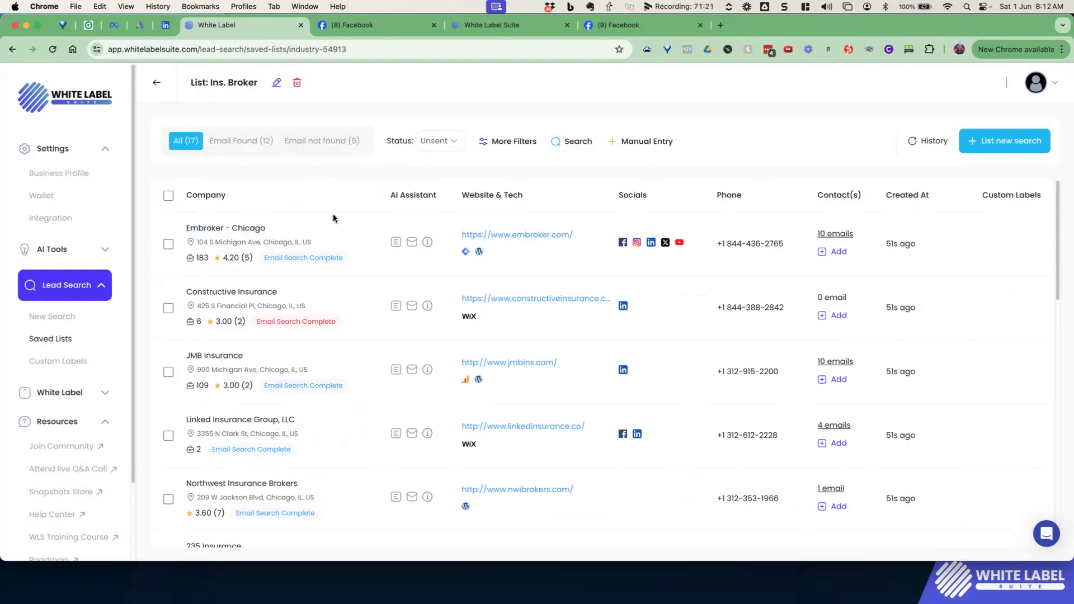
pyautogui.click(168, 243)
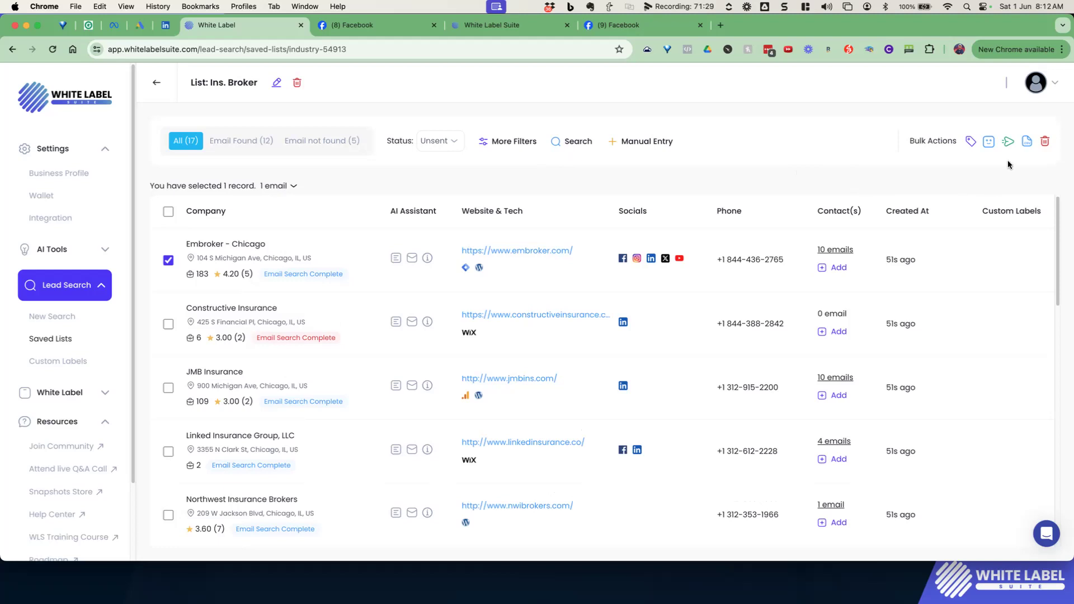
pyautogui.click(972, 143)
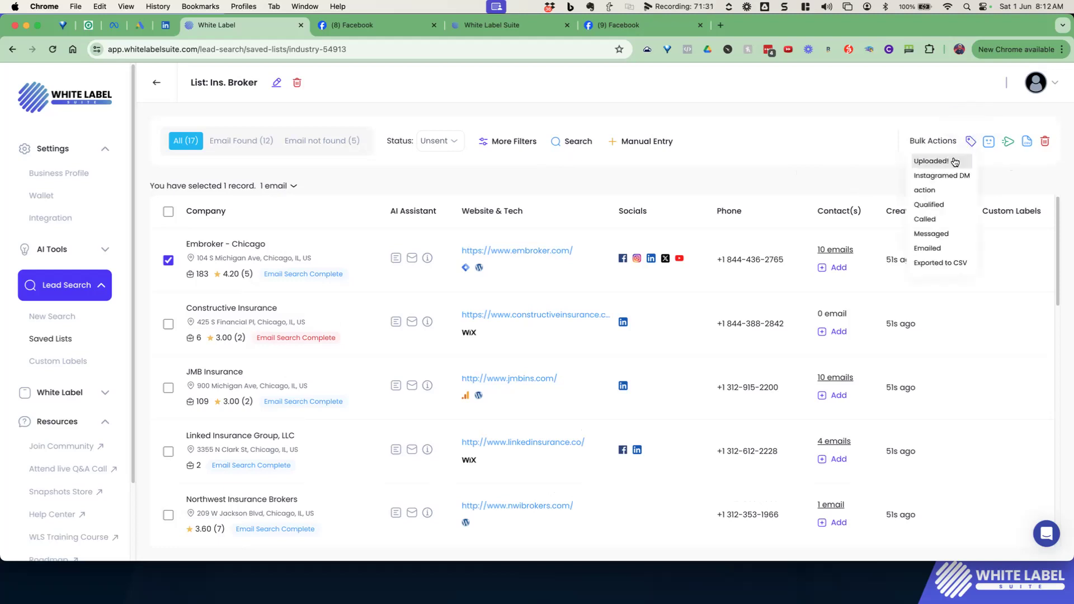
pyautogui.click(943, 204)
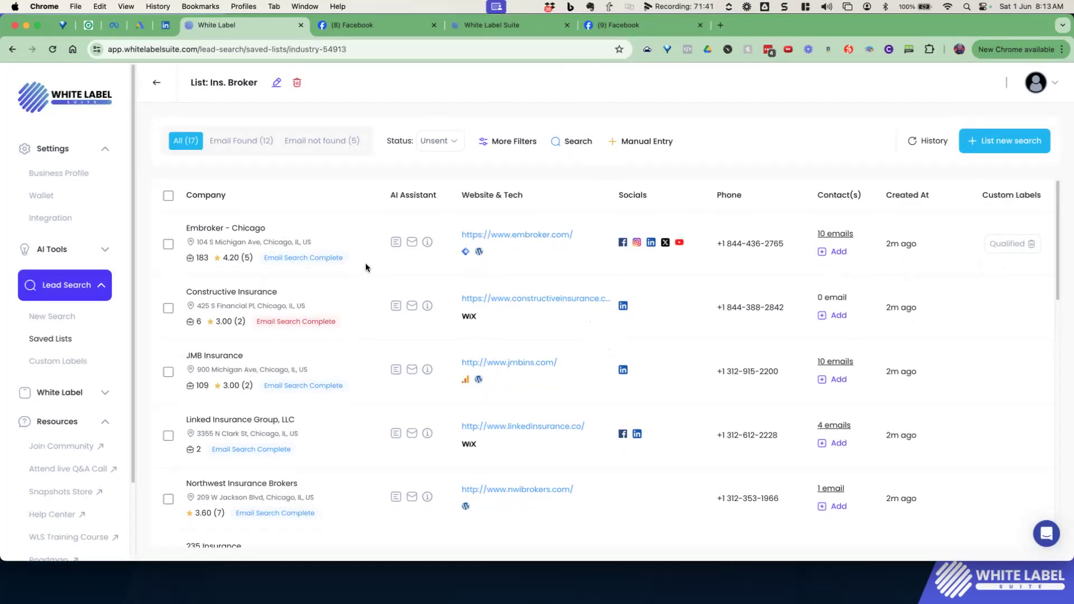
# Generate an AI company summary for Embroker - Chicago using the Default Prompt
pyautogui.moveTo(266, 228); pyautogui.dragTo(203, 224)
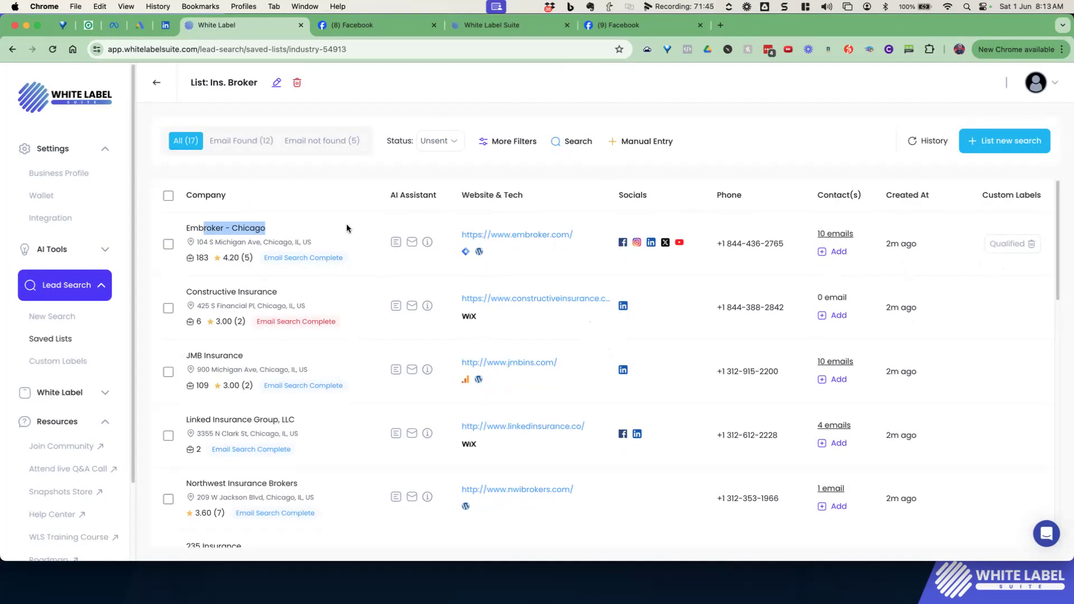
pyautogui.click(396, 242)
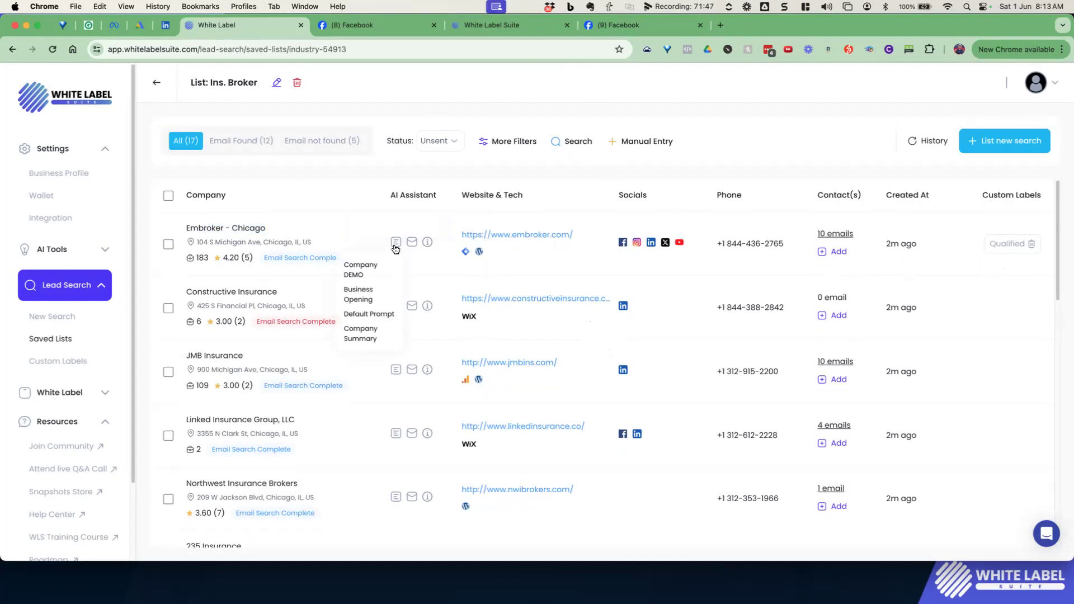
pyautogui.click(366, 317)
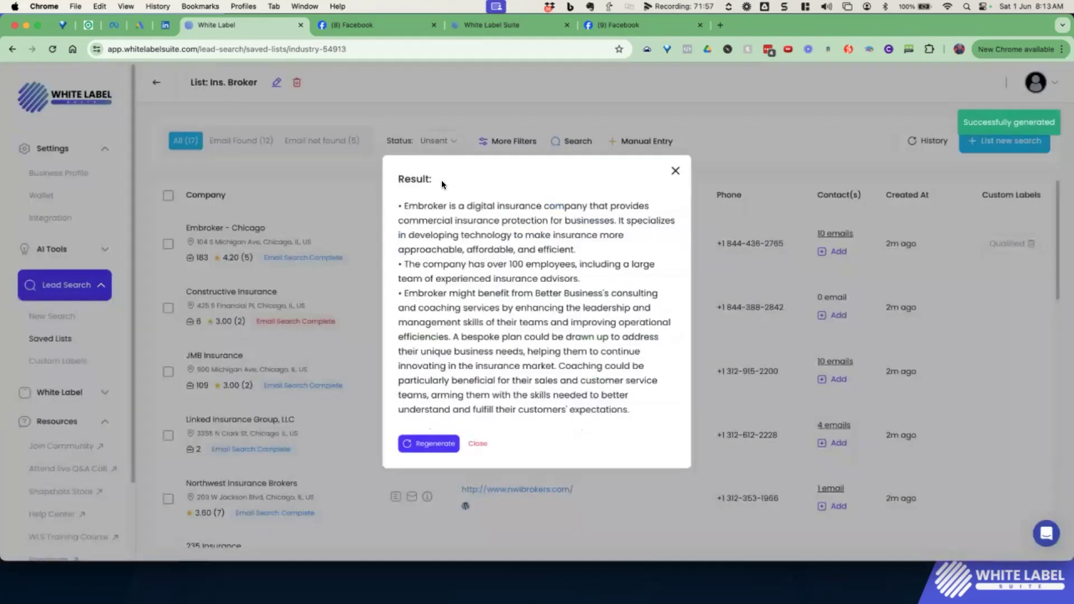
# Read through the generated Embroker summary, including how the company might benefit from Better Business's services, and close the result
pyautogui.moveTo(399, 205); pyautogui.dragTo(517, 293)
pyautogui.click(514, 293)
pyautogui.moveTo(493, 205); pyautogui.dragTo(547, 206)
pyautogui.moveTo(454, 221); pyautogui.dragTo(523, 235)
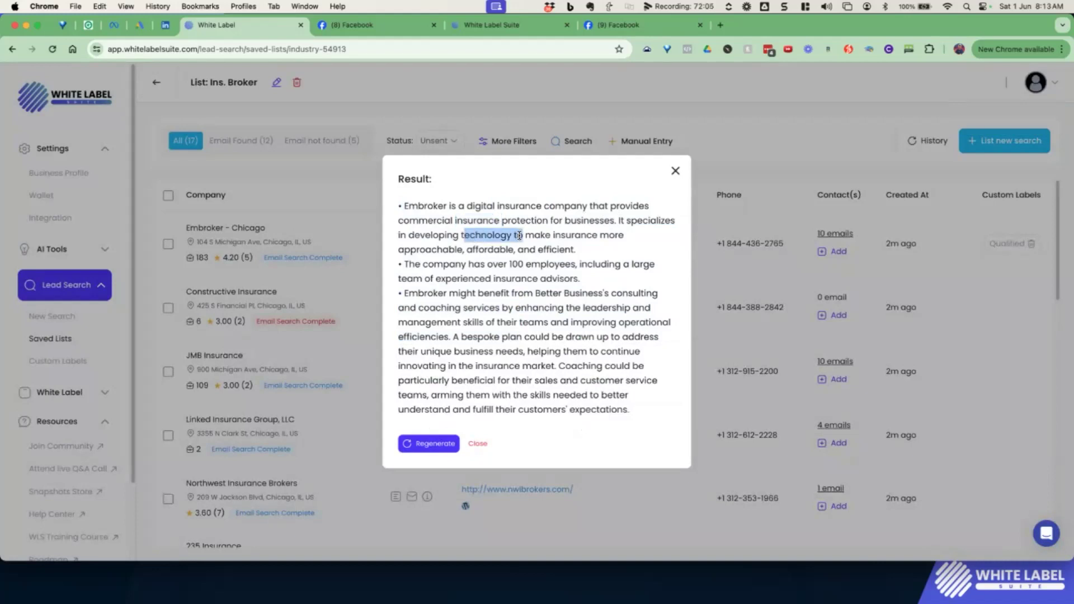
pyautogui.moveTo(438, 249); pyautogui.dragTo(538, 260)
pyautogui.click(560, 258)
pyautogui.moveTo(444, 293); pyautogui.dragTo(553, 293)
pyautogui.click(573, 291)
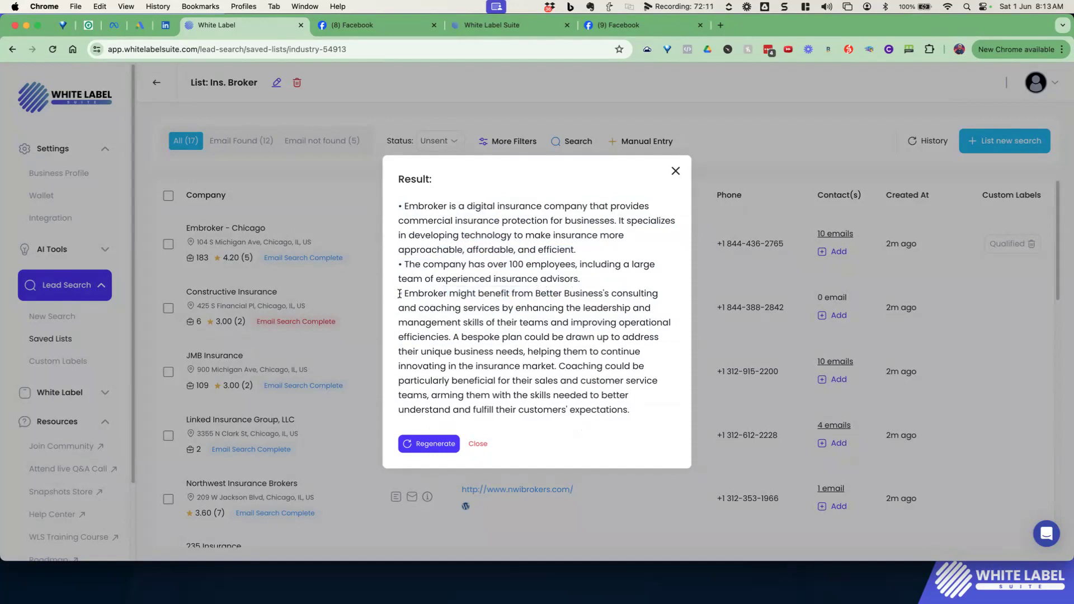
pyautogui.moveTo(405, 294); pyautogui.dragTo(639, 417)
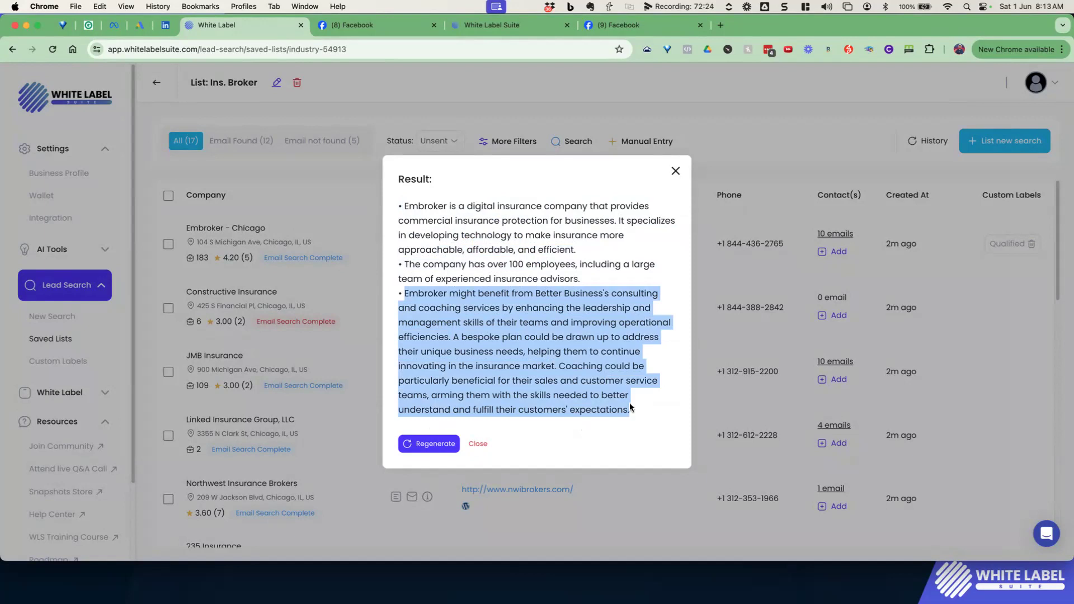
pyautogui.click(676, 171)
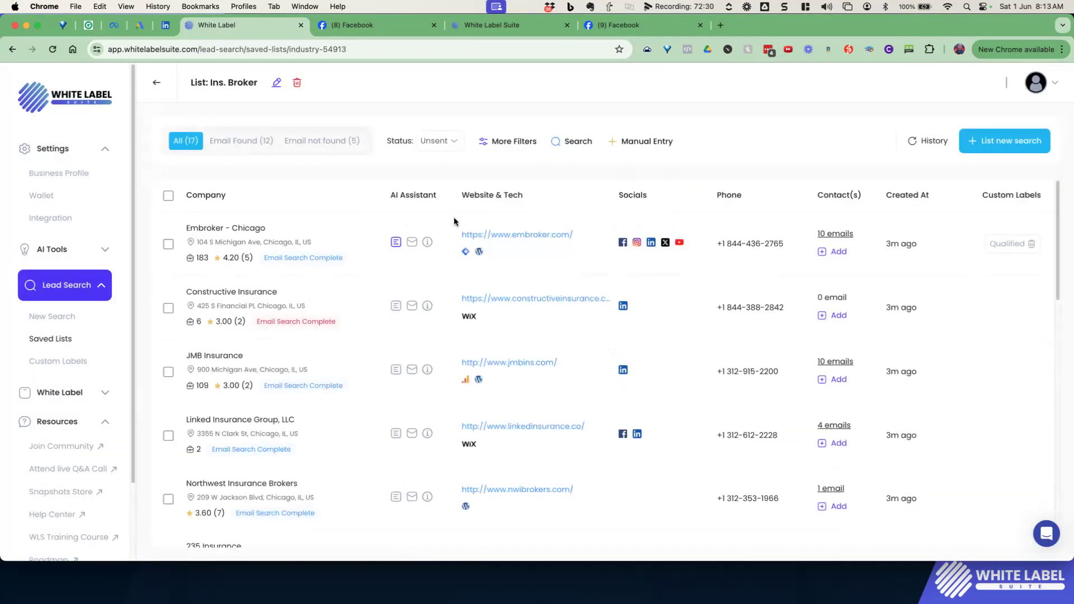
# Generate an AI email subject line for Embroker - Chicago with the Company Subject Line prompt, read it and close the result
pyautogui.click(417, 244)
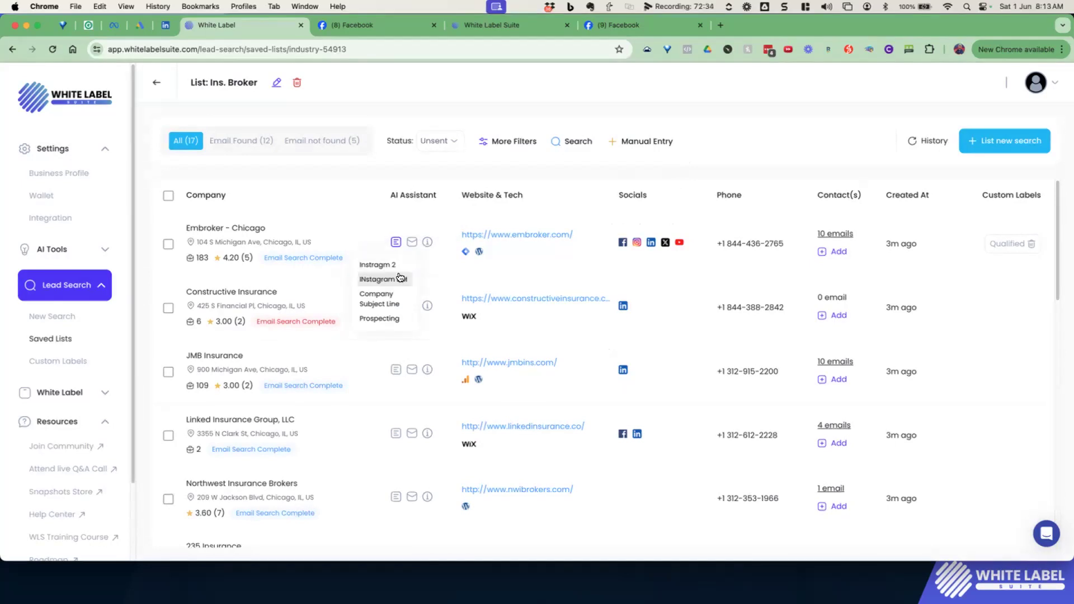
pyautogui.click(381, 302)
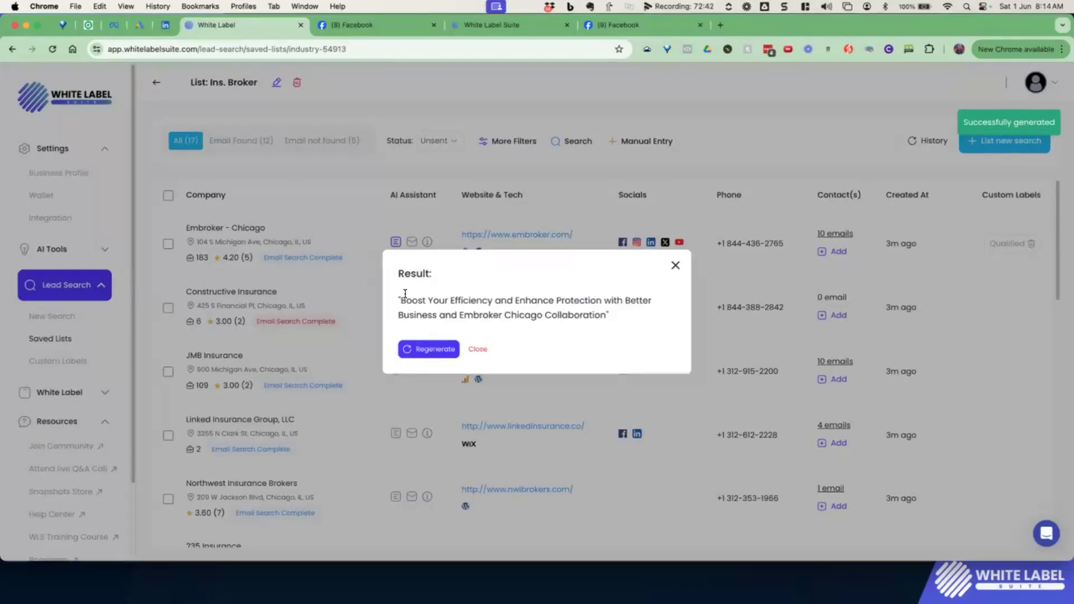
pyautogui.moveTo(405, 300); pyautogui.dragTo(619, 314)
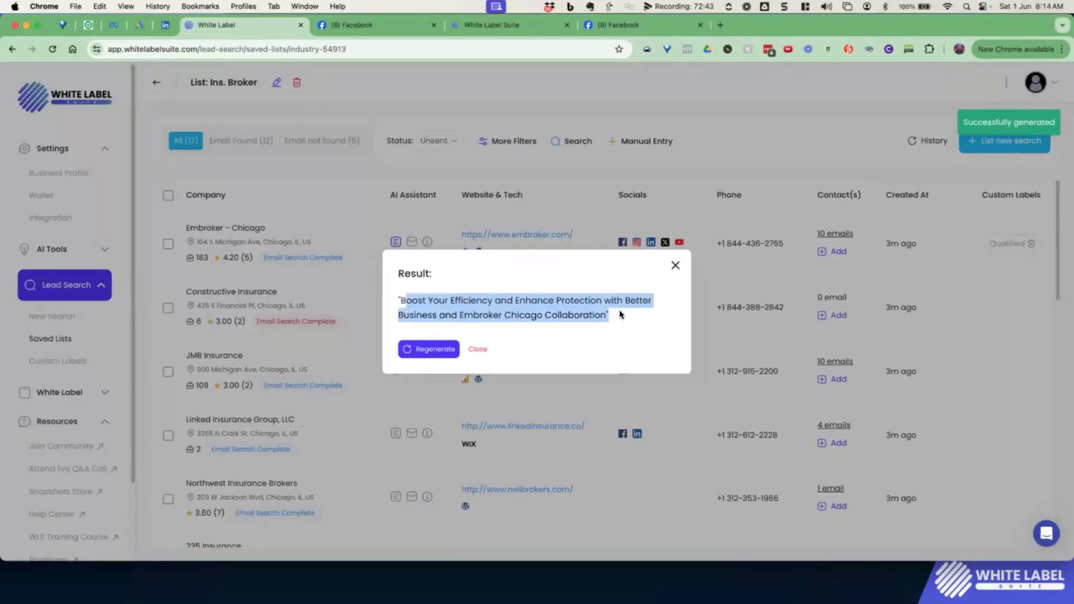
pyautogui.click(675, 266)
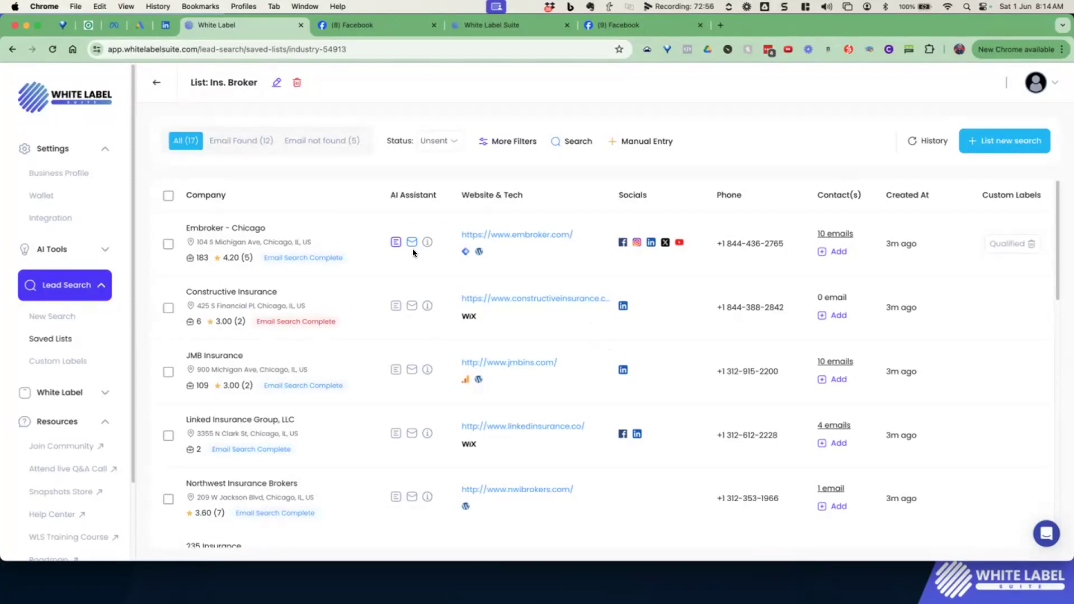
# Generate a personalised AI opening message for Embroker - Chicago, check its first sentence and close the result
pyautogui.click(396, 241)
pyautogui.click(401, 309)
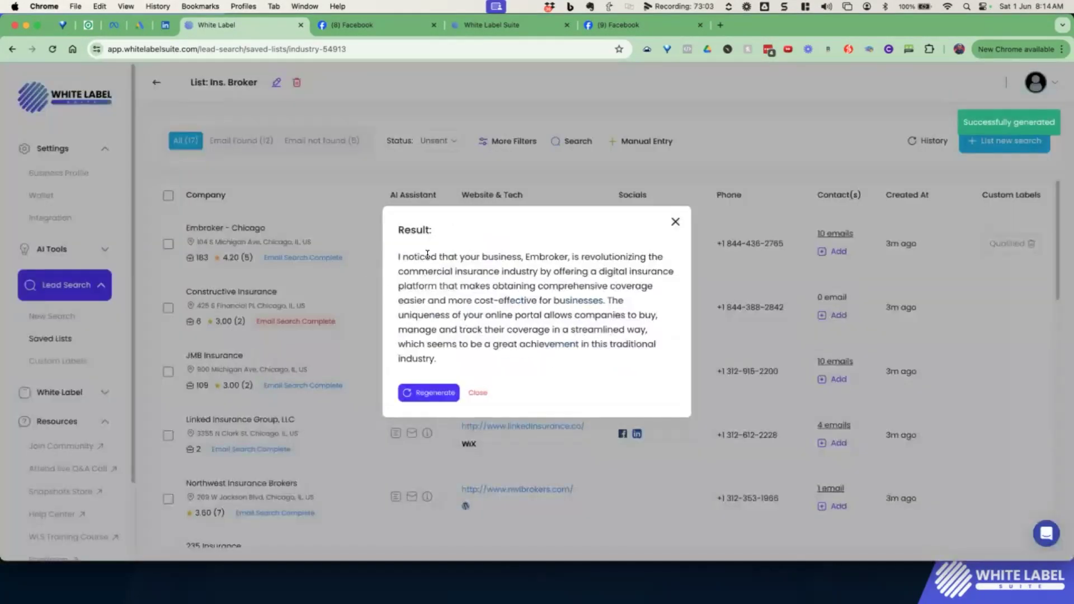
pyautogui.moveTo(437, 256); pyautogui.dragTo(551, 256)
pyautogui.click(552, 256)
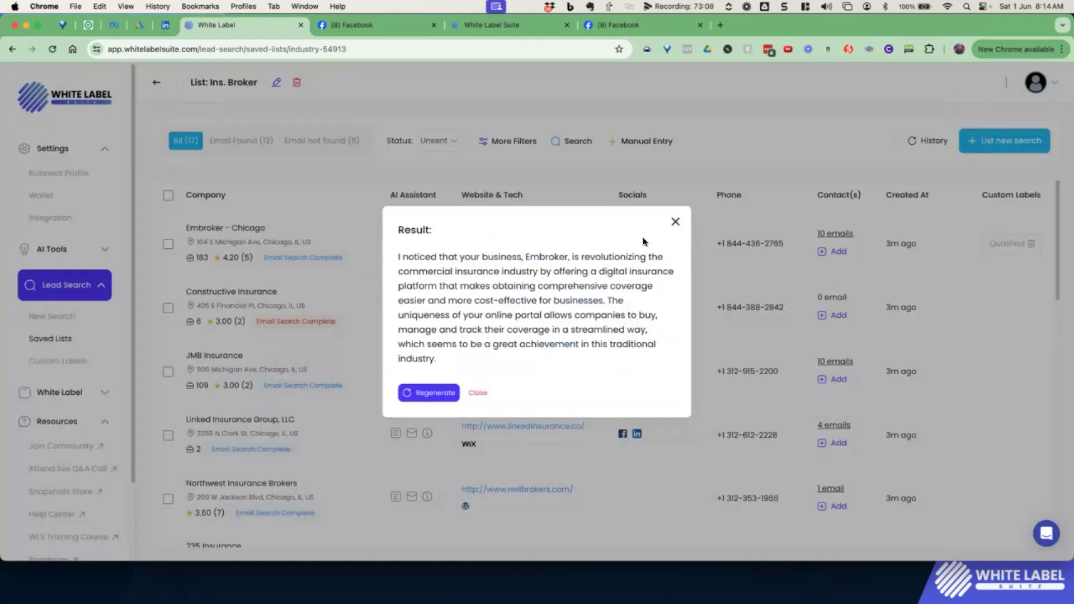
pyautogui.click(675, 222)
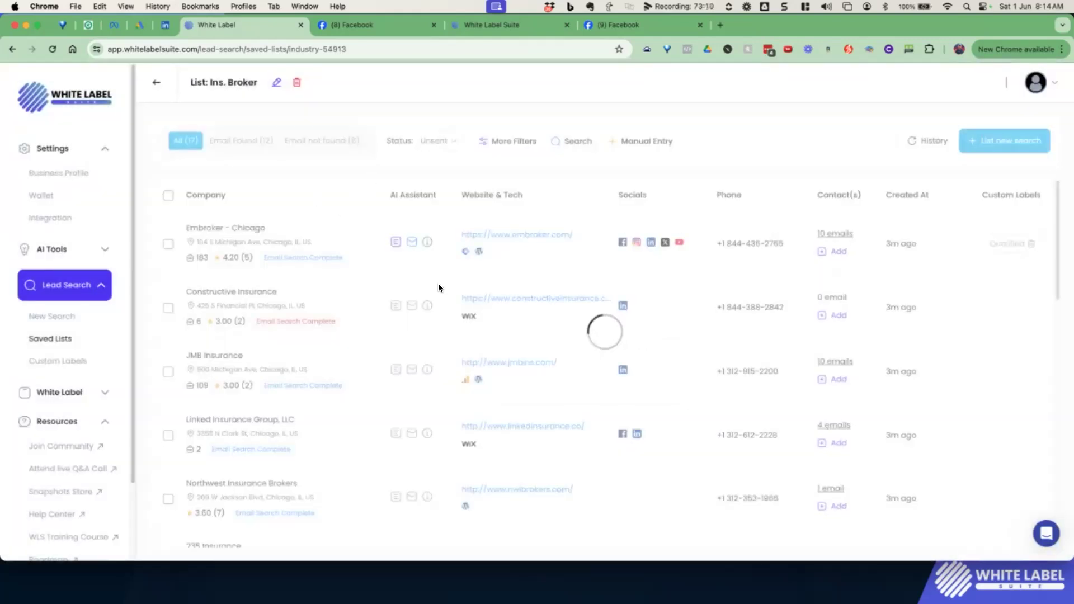
# Generate a personalised AI opening message for JMB Insurance, read it and close the result
pyautogui.click(427, 369)
pyautogui.click(409, 437)
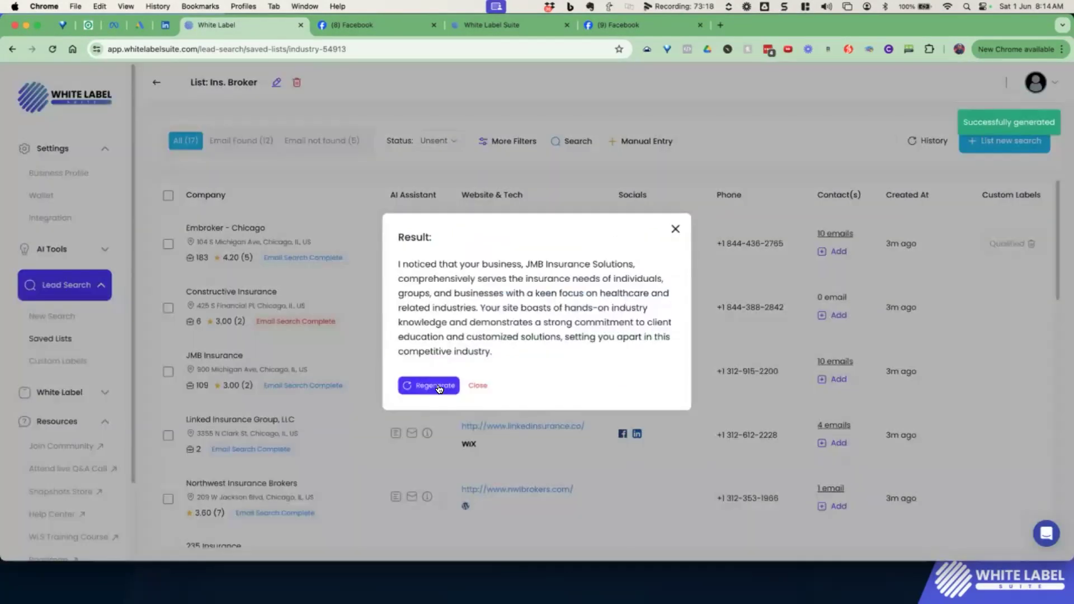
pyautogui.moveTo(430, 263); pyautogui.dragTo(532, 307)
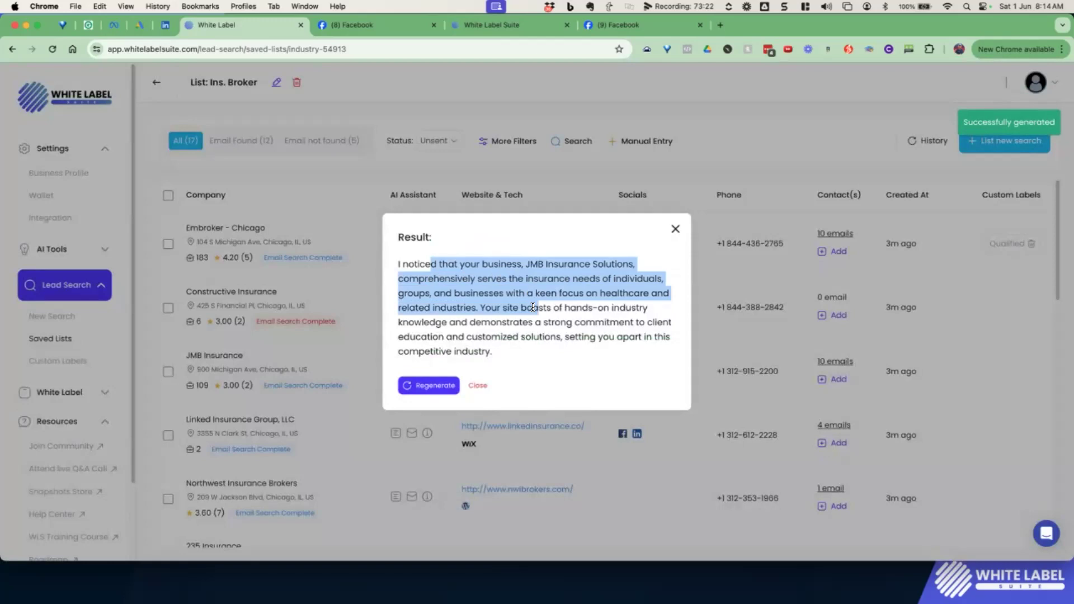
pyautogui.click(673, 231)
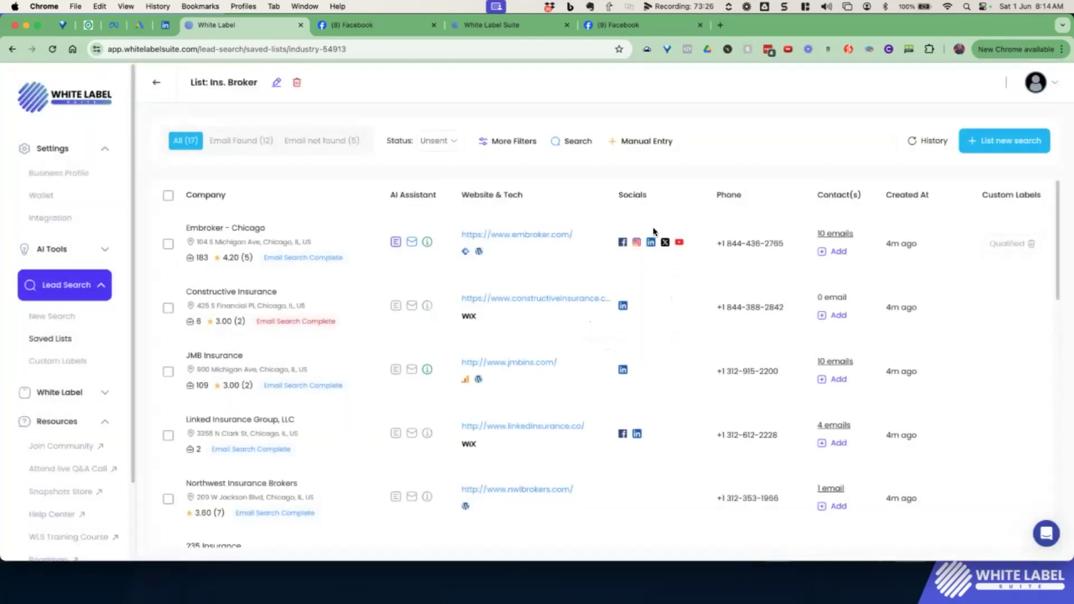
# Select all records in the Ins. Broker list and start a new People Search
pyautogui.click(167, 195)
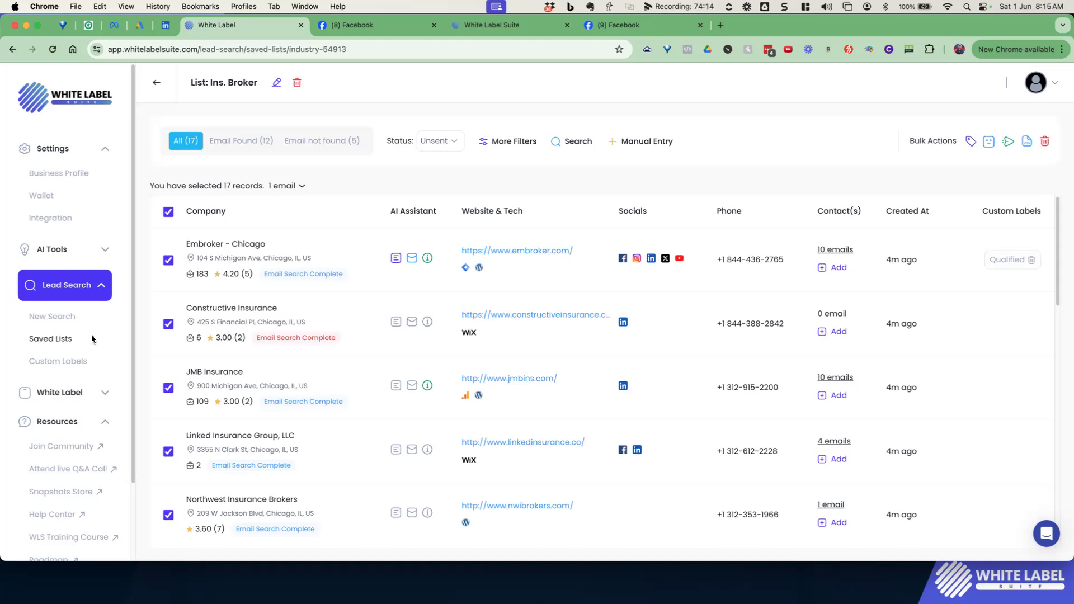
pyautogui.click(58, 316)
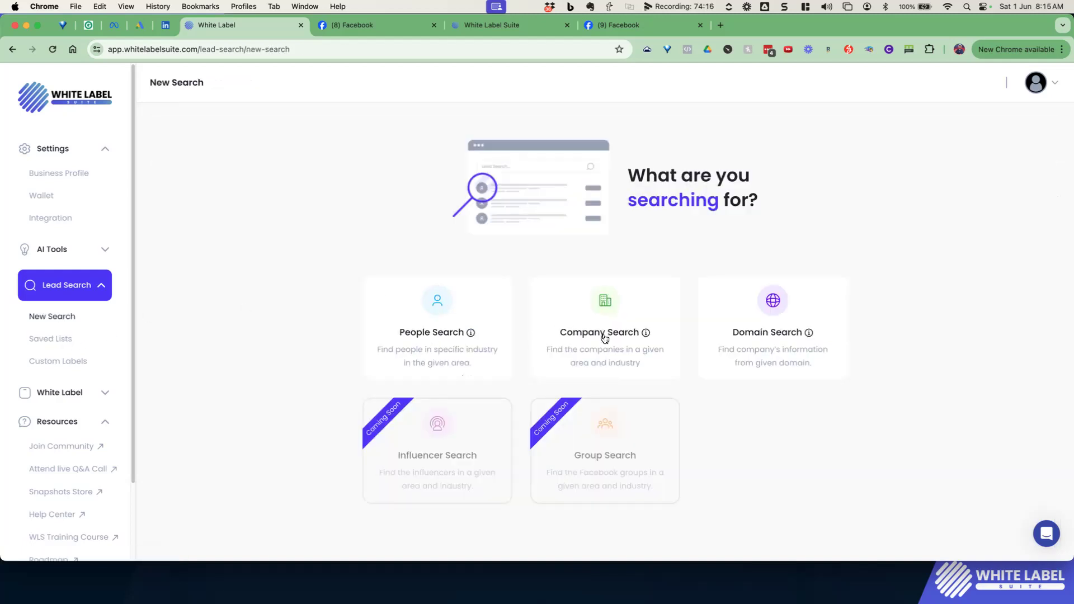
pyautogui.click(463, 334)
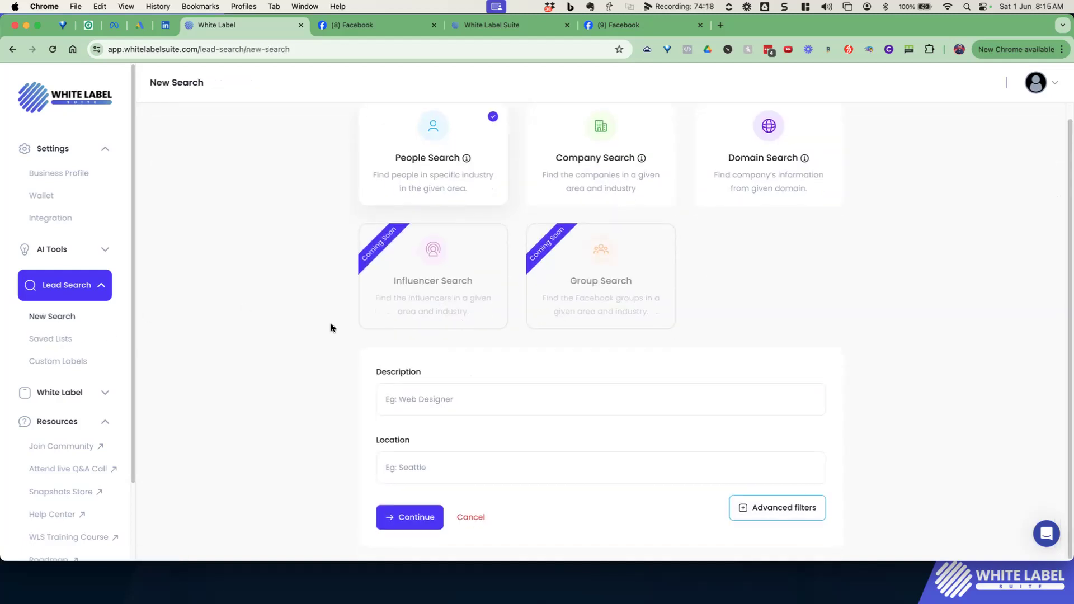
# Set the people search description to CEO and its location to ON > London Area
pyautogui.click(417, 391)
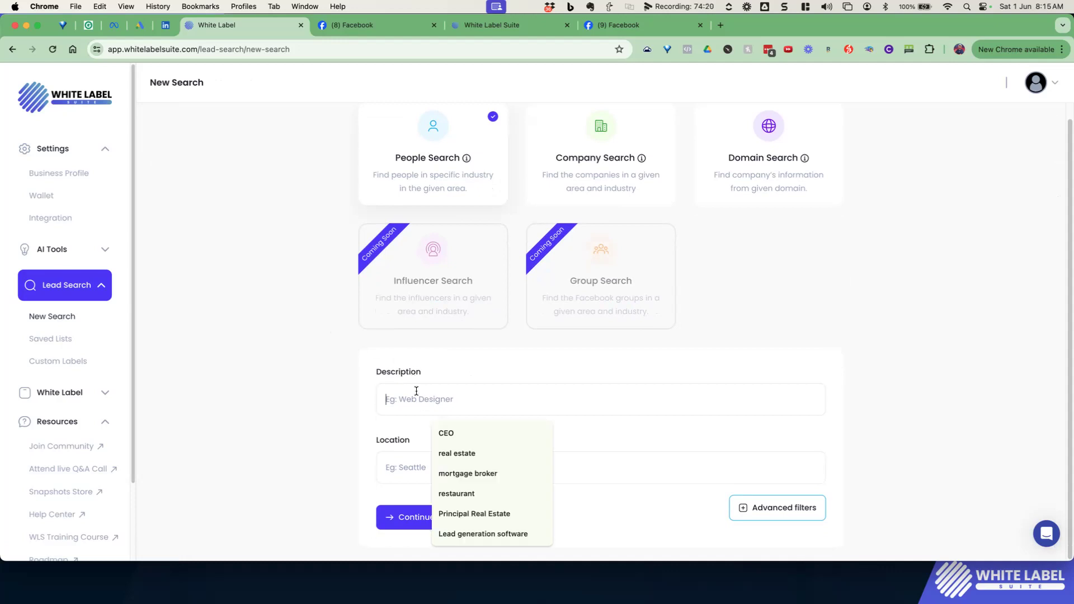
pyautogui.write('CEO')
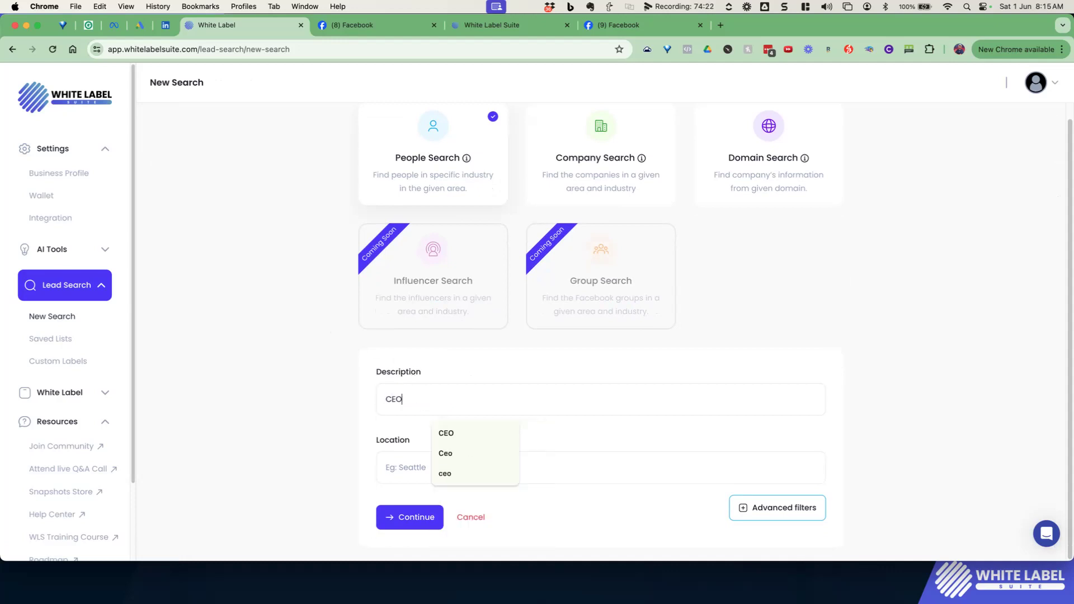
pyautogui.click(465, 435)
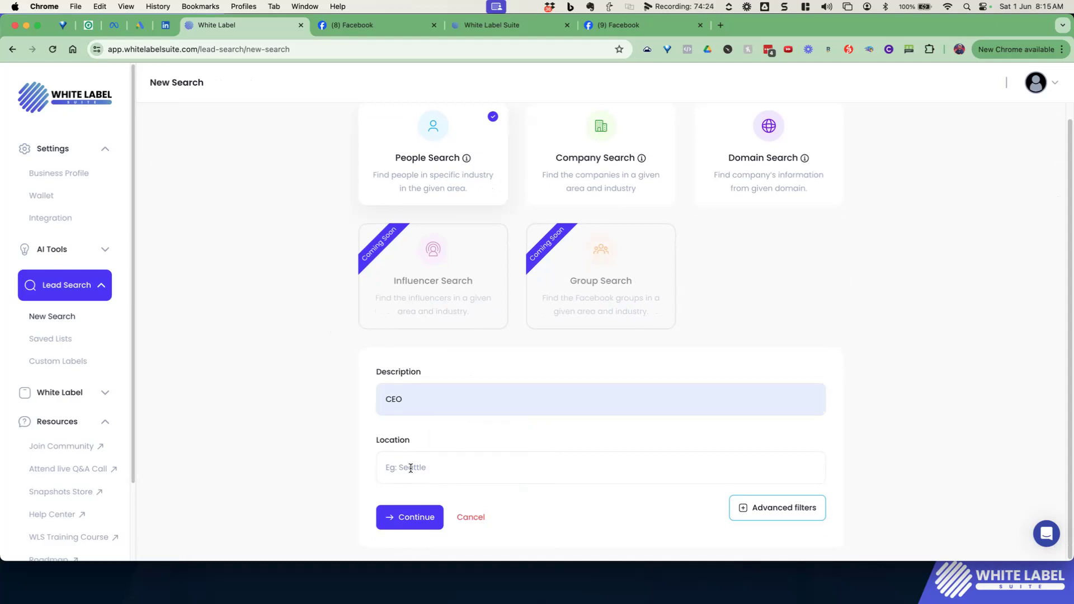
pyautogui.click(409, 468)
pyautogui.write('London')
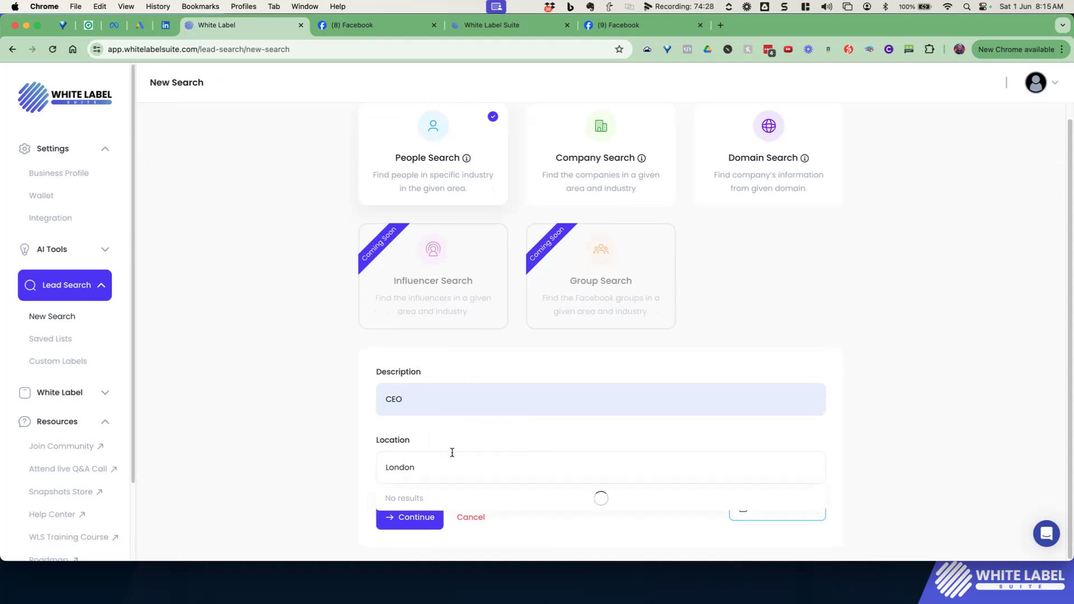
pyautogui.scroll(-1, 479, 426)
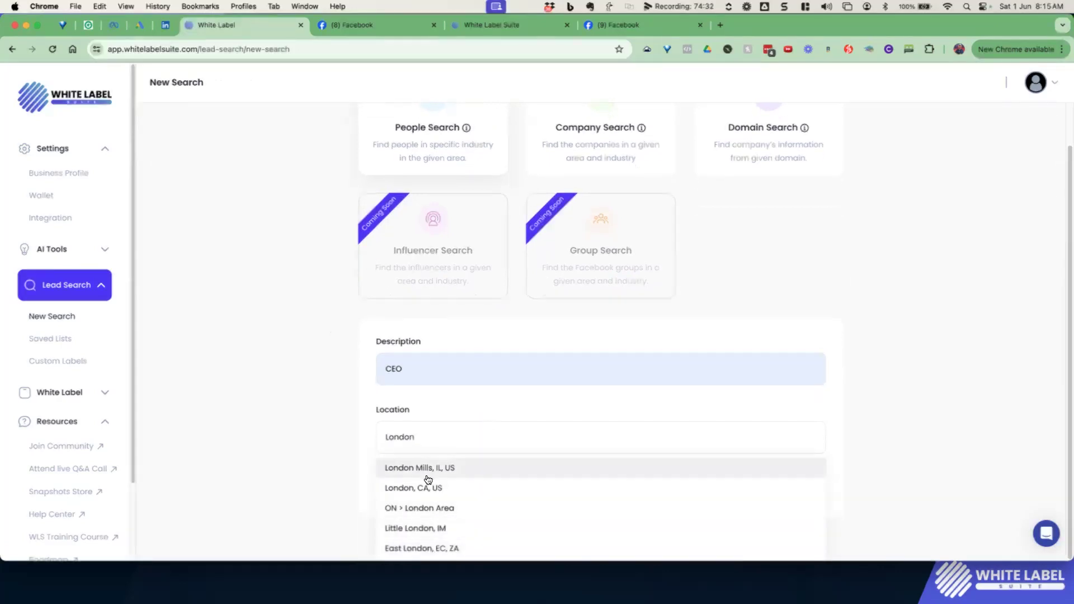
pyautogui.click(422, 508)
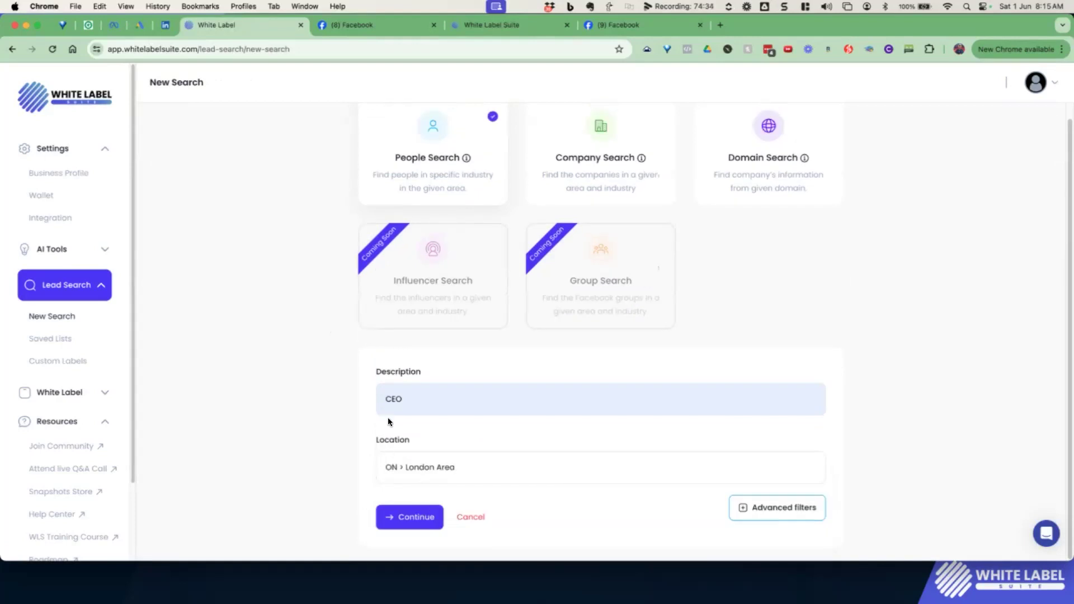
# Expand the advanced filters of the people search and look over the available criteria
pyautogui.click(746, 510)
pyautogui.scroll(-15, 872, 380)
pyautogui.scroll(3, 651, 239)
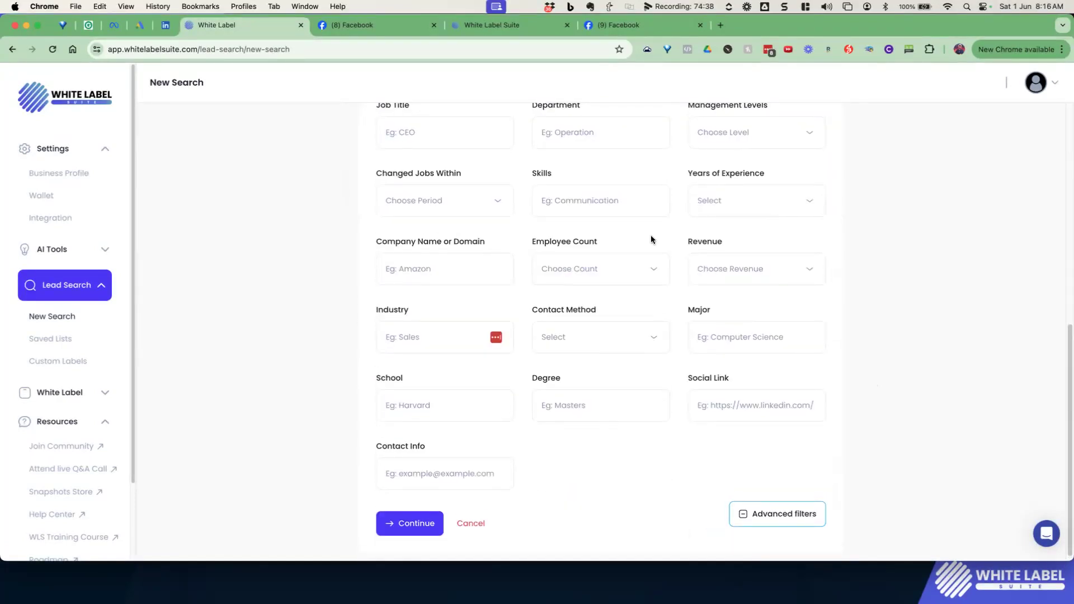
pyautogui.scroll(1, 650, 239)
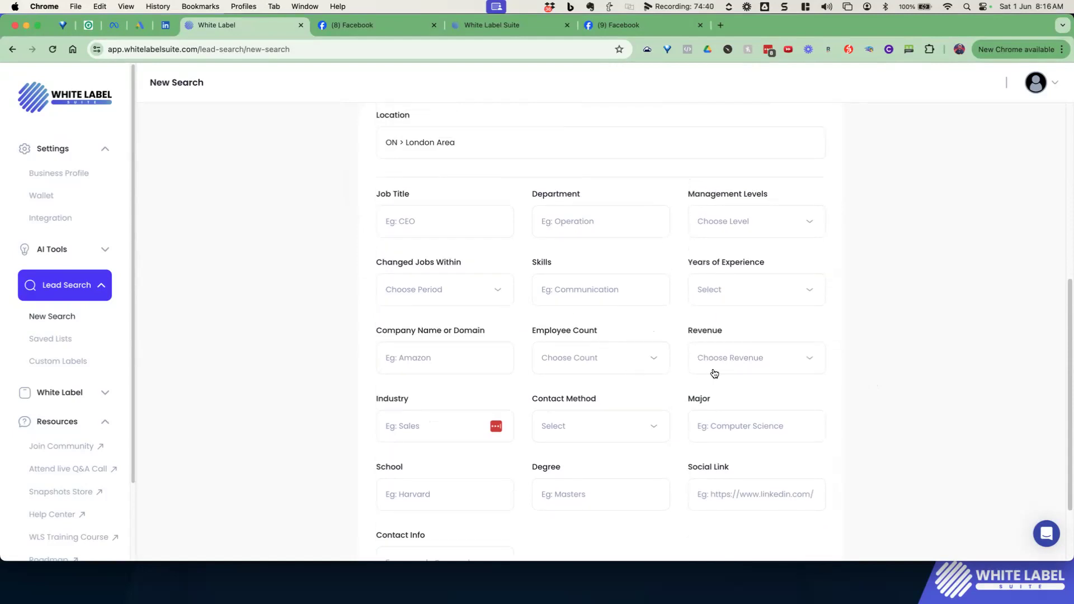
# Filter the people search by revenue $1M-$3M and industry Real Estate, and run the search
pyautogui.click(738, 369)
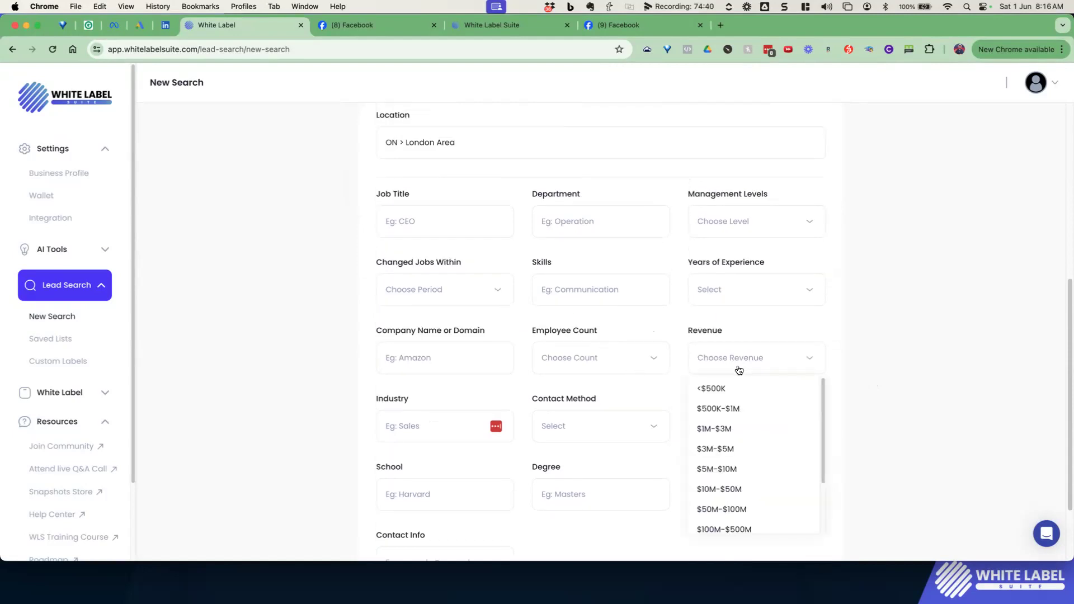
pyautogui.click(737, 430)
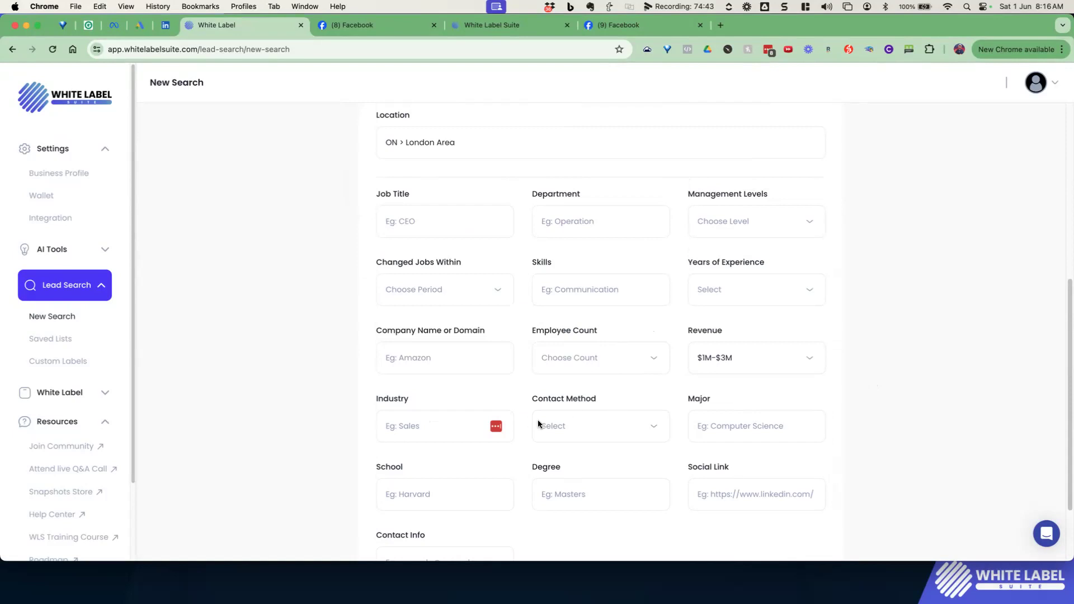
pyautogui.click(456, 427)
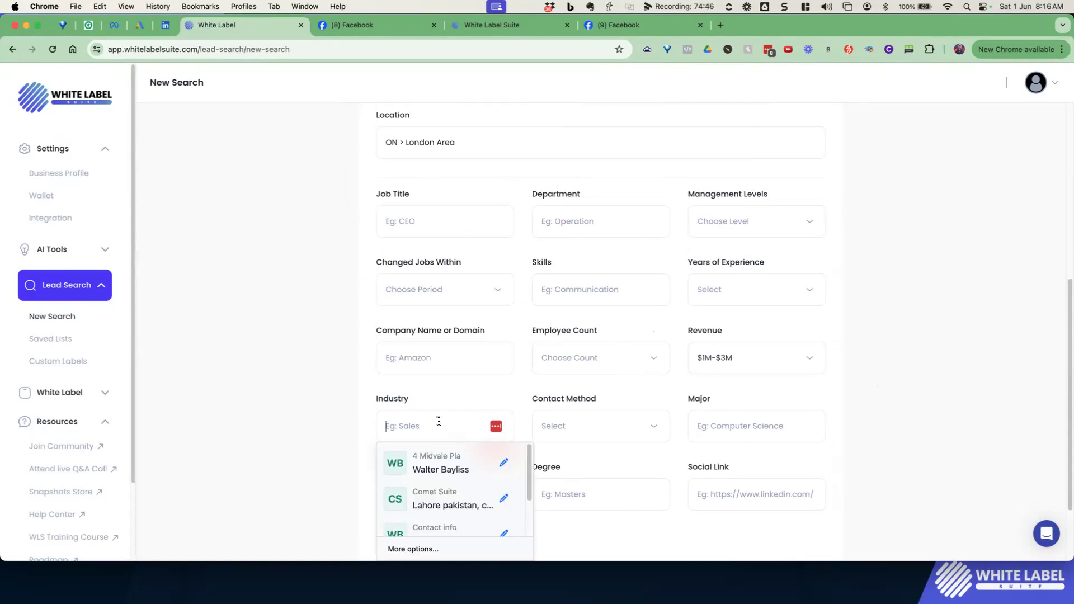
pyautogui.write('Real estate')
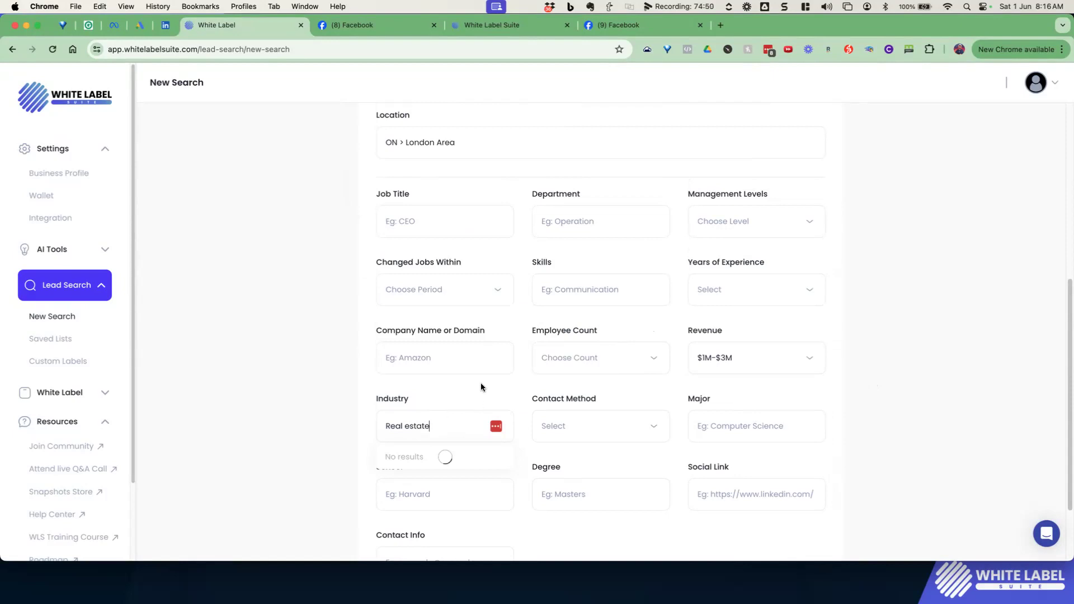
pyautogui.click(422, 456)
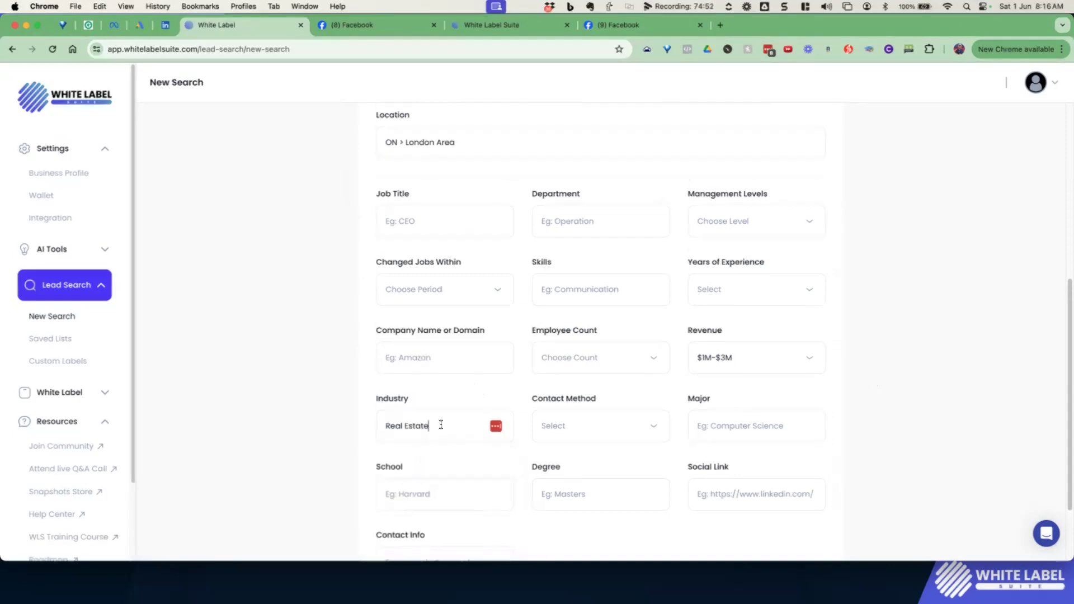
pyautogui.scroll(-1, 475, 393)
pyautogui.scroll(-2, 477, 397)
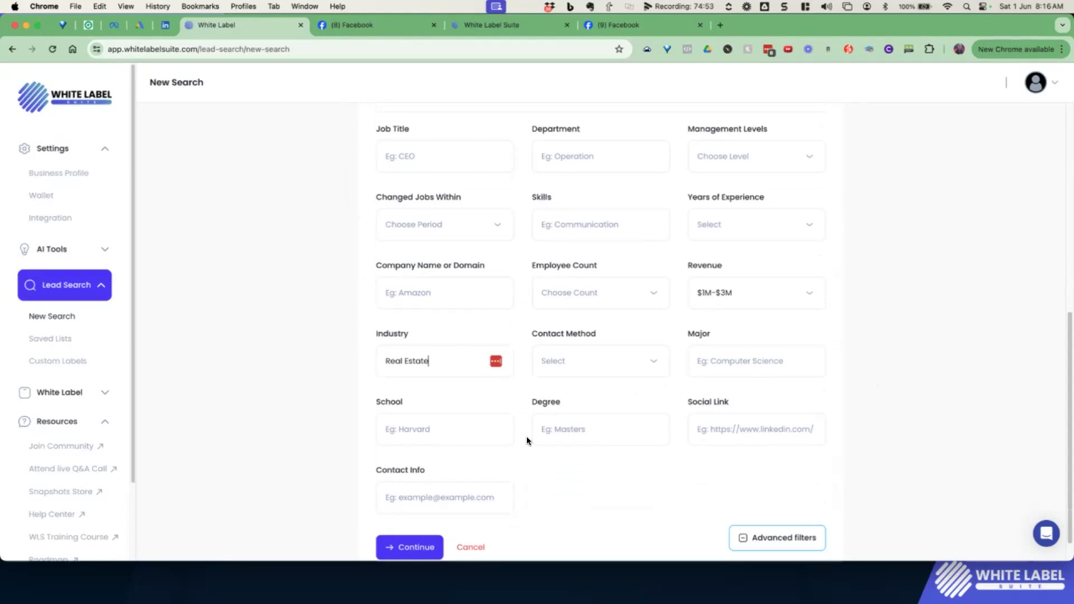
pyautogui.scroll(-1, 441, 422)
pyautogui.scroll(1, 799, 402)
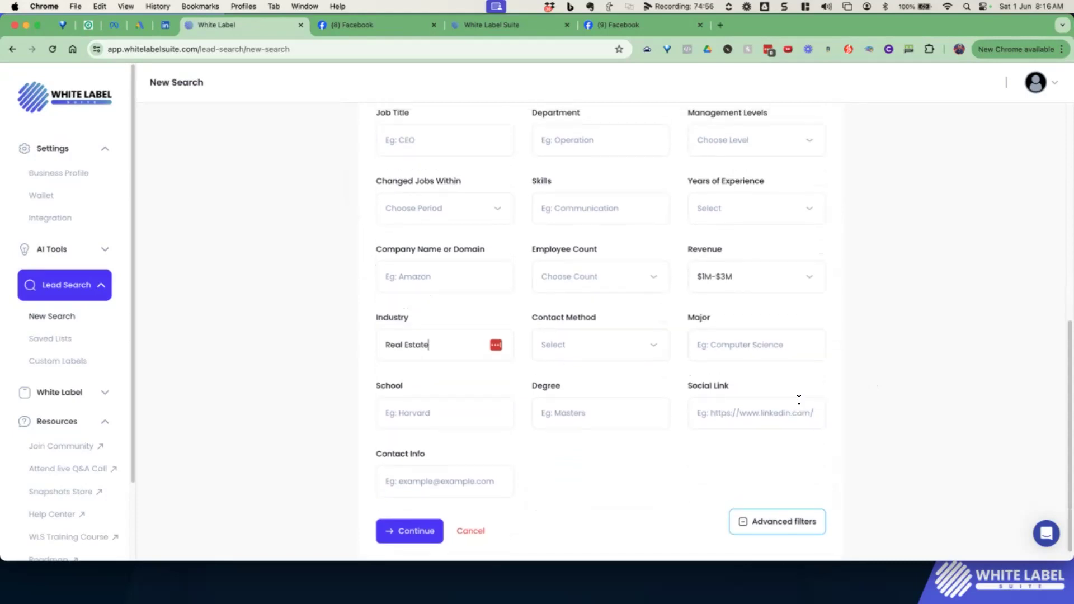
pyautogui.scroll(-1, 635, 307)
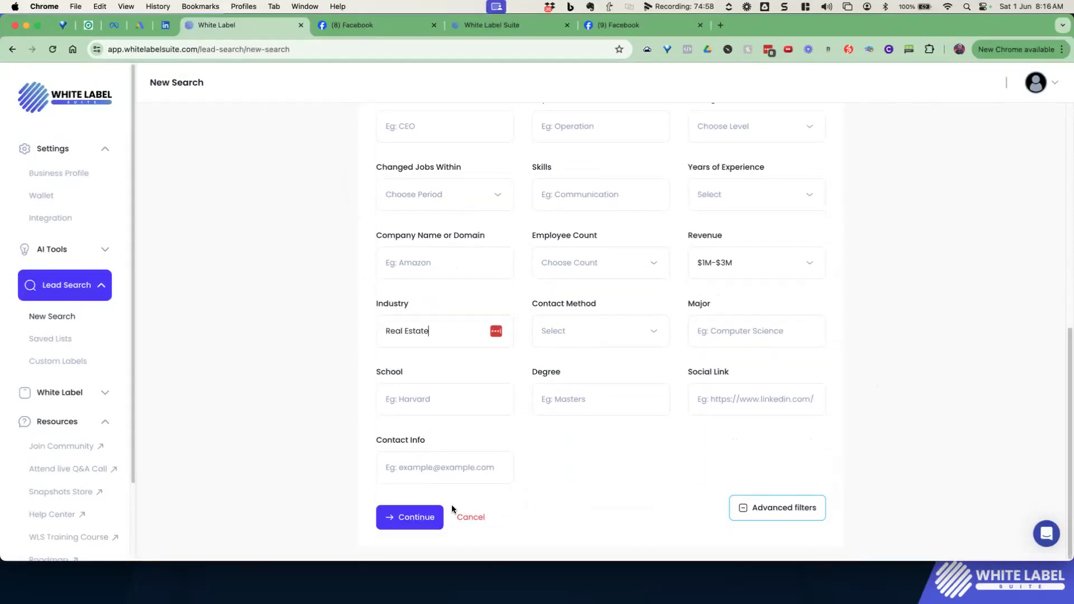
pyautogui.click(416, 517)
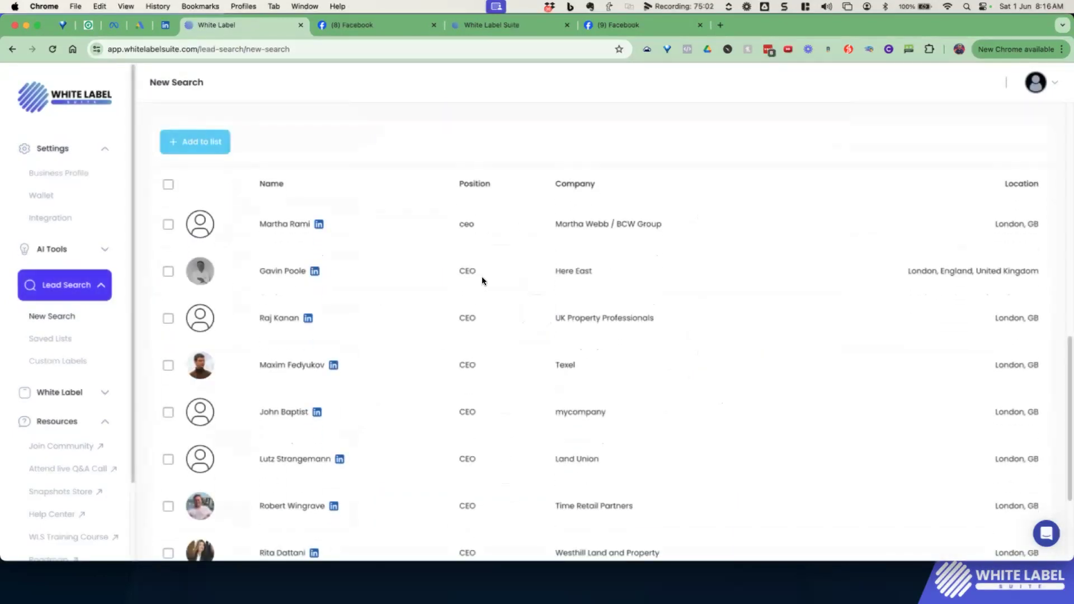
# Select all the people found on the results page and add them to the Realtor Principal List
pyautogui.doubleClick(466, 223)
pyautogui.click(588, 337)
pyautogui.click(166, 182)
pyautogui.click(175, 142)
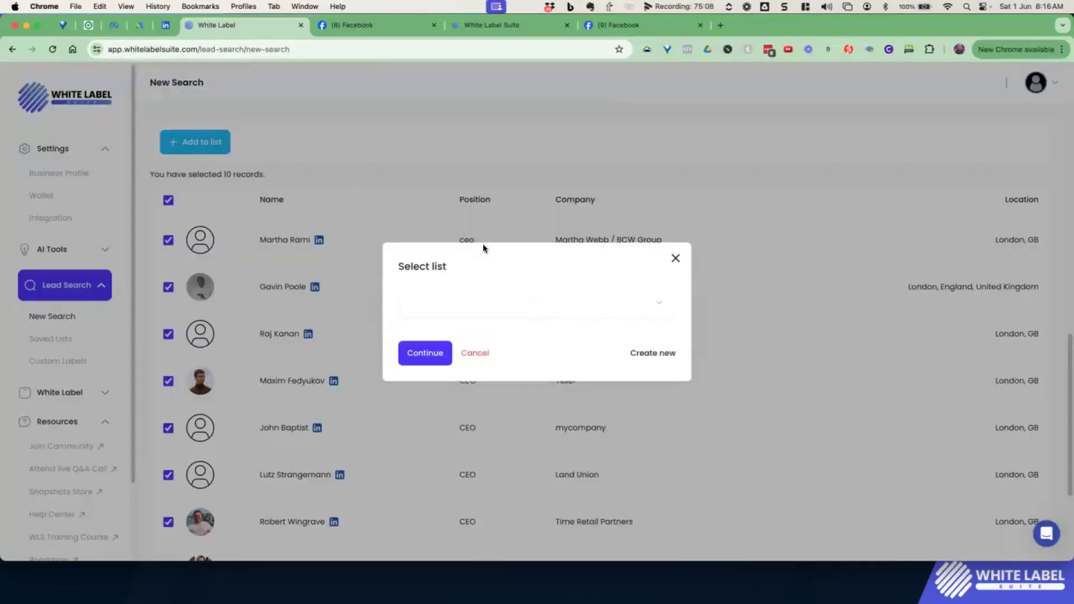
pyautogui.click(557, 311)
pyautogui.click(504, 352)
pyautogui.click(441, 353)
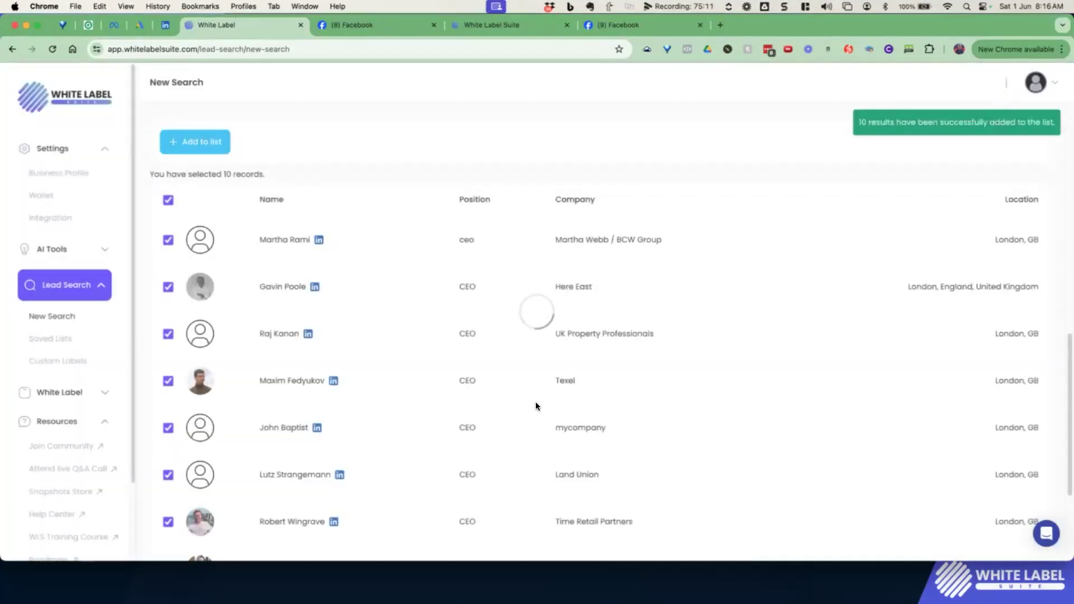
# Show the saved lists of type People and open the Realtor Principal List
pyautogui.click(63, 338)
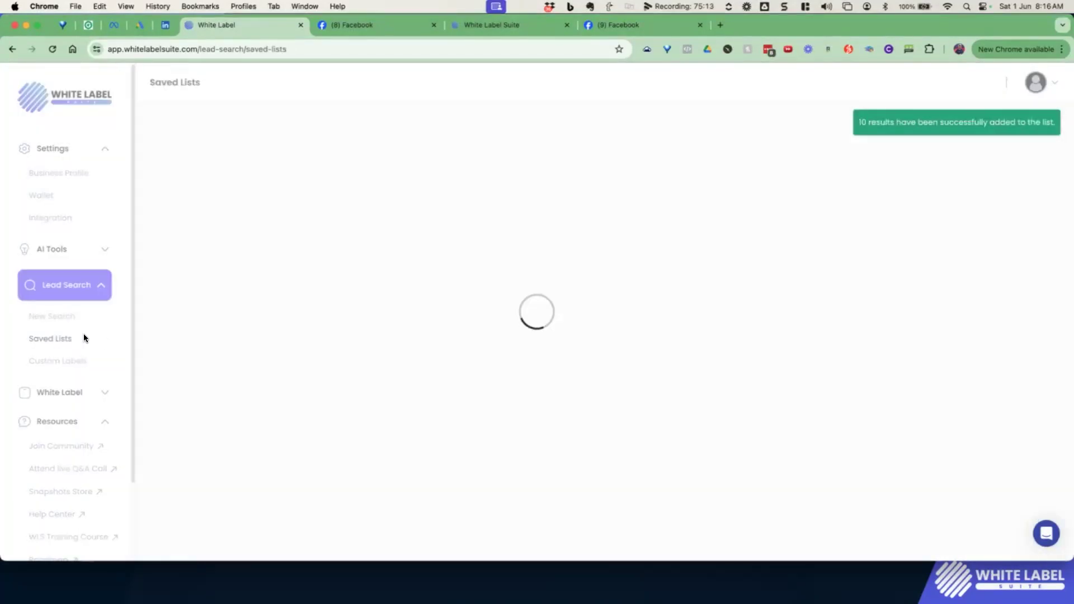
pyautogui.click(269, 246)
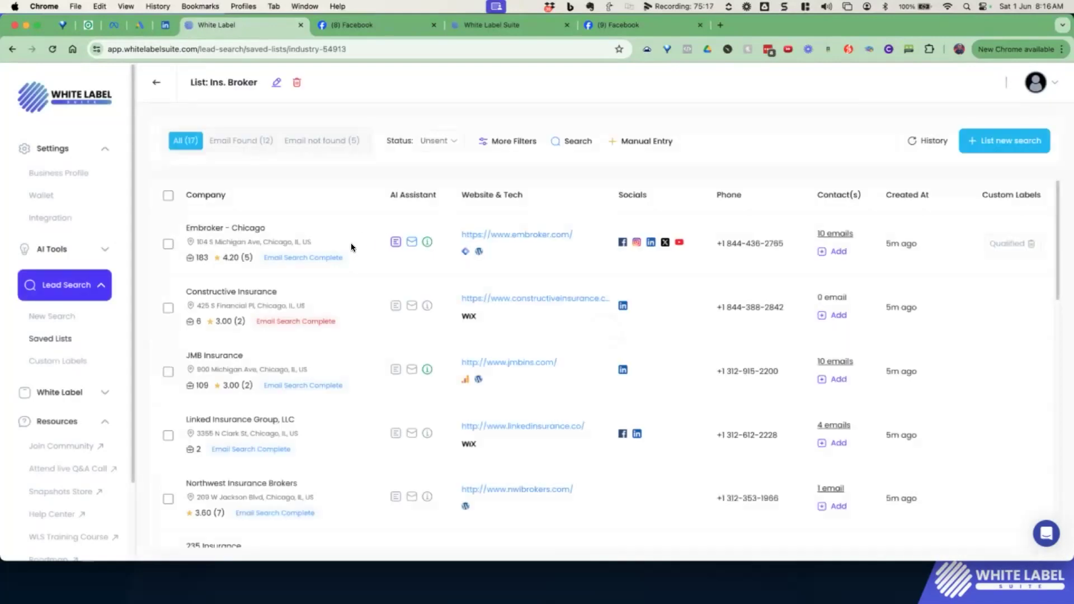
pyautogui.click(45, 338)
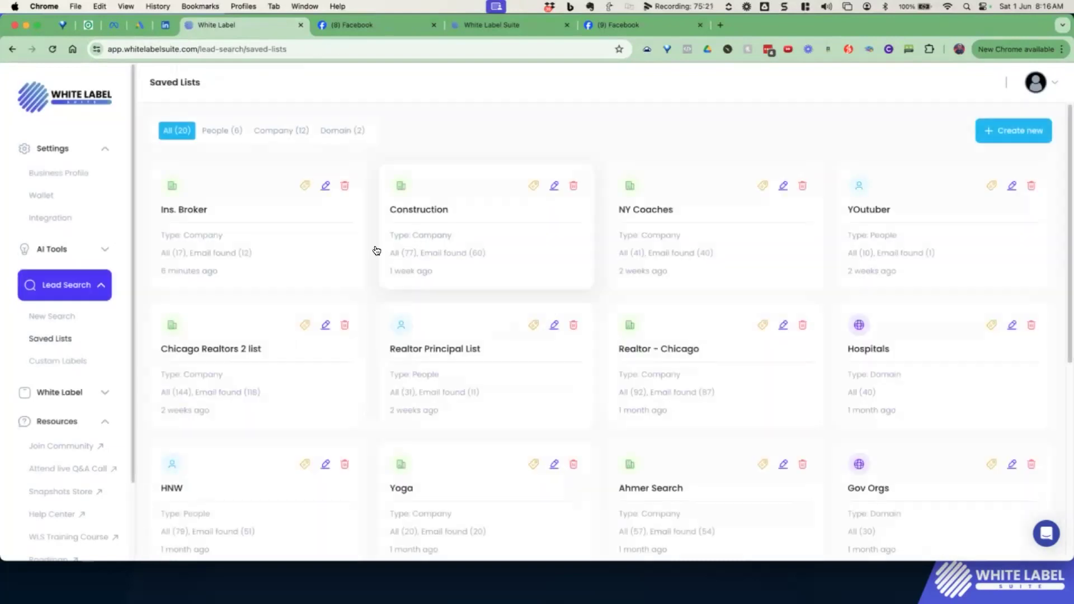
pyautogui.click(218, 130)
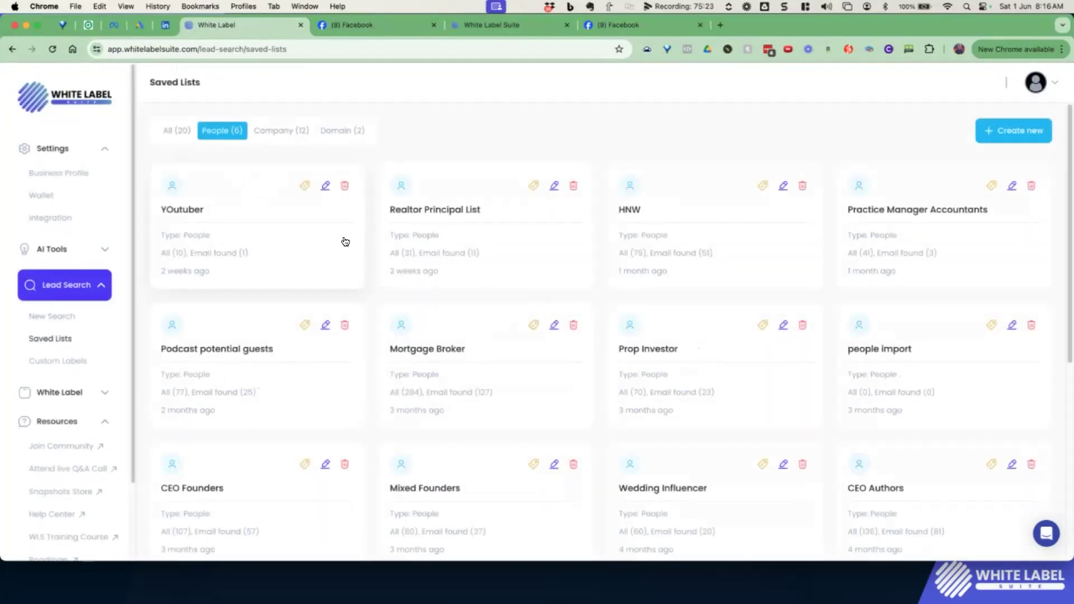
pyautogui.click(457, 239)
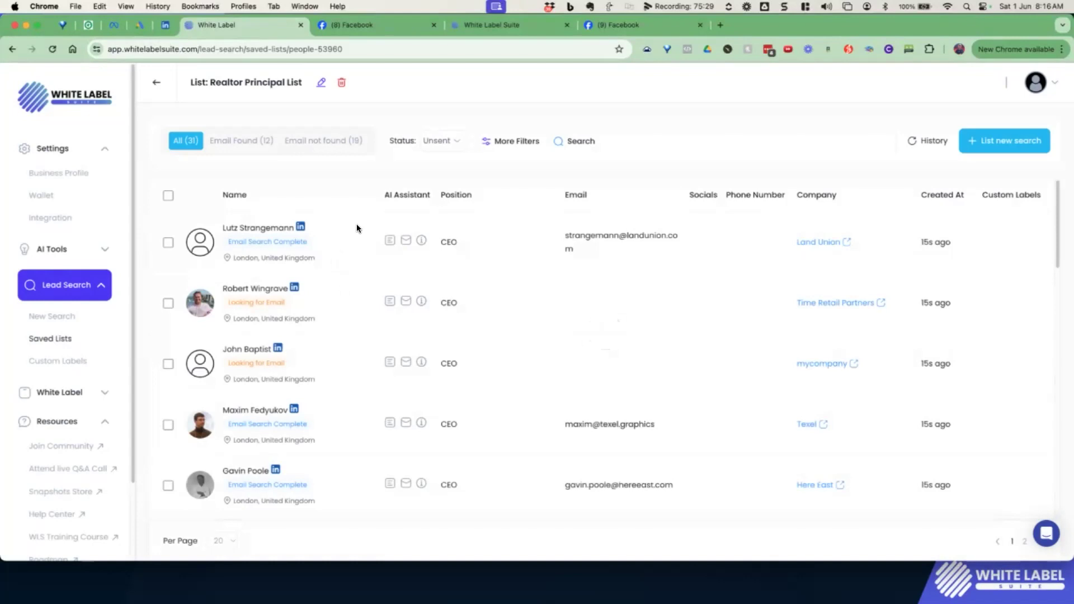
# Queue the first contact in the list for enrichment, view the enriched job history and close the details
pyautogui.click(167, 243)
pyautogui.click(931, 141)
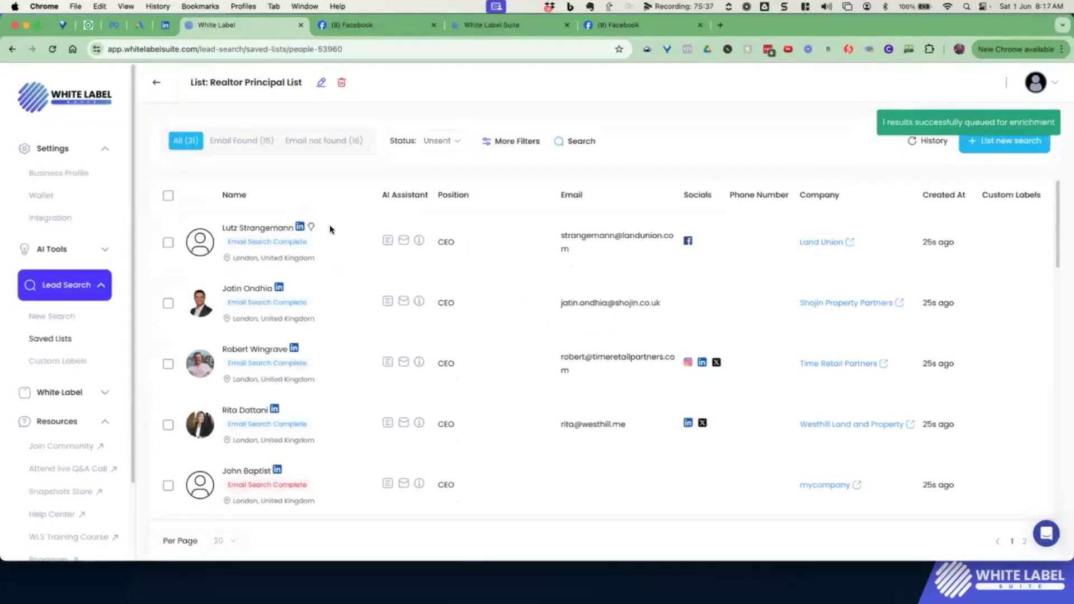
pyautogui.click(311, 226)
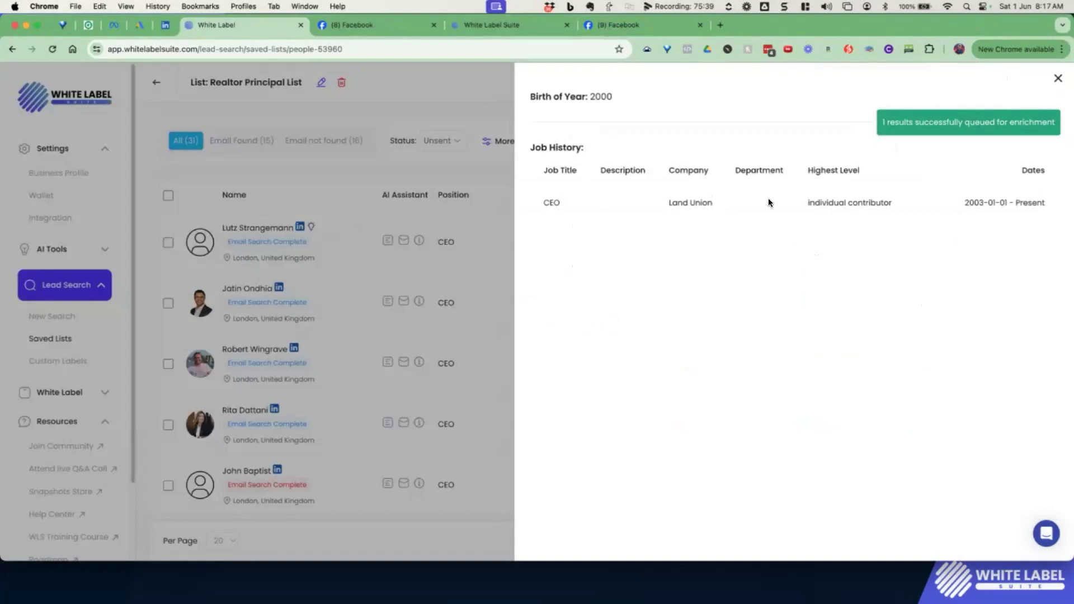
pyautogui.moveTo(708, 203); pyautogui.dragTo(642, 206)
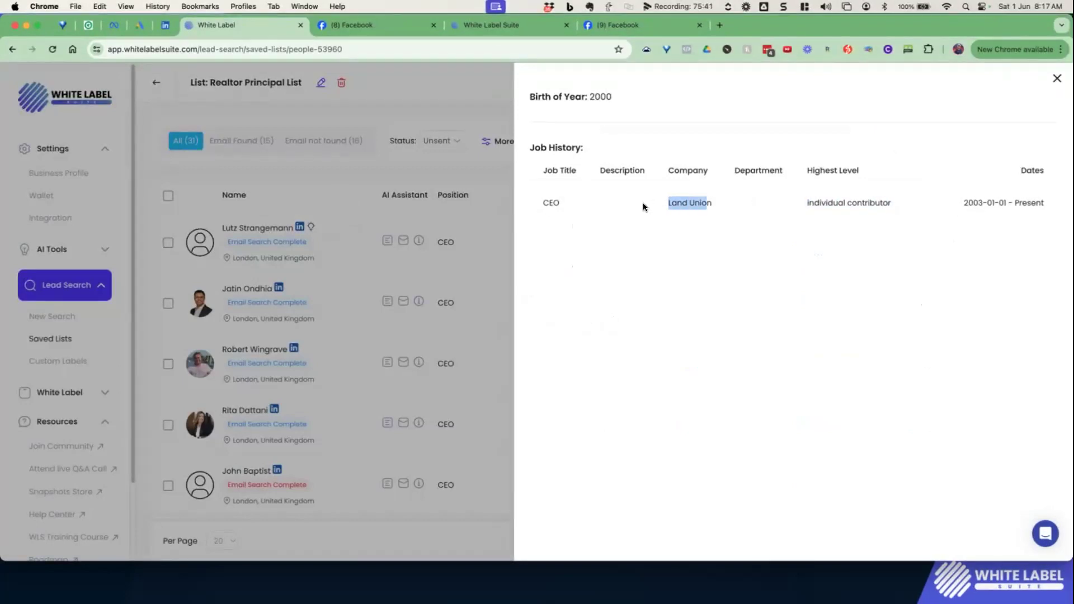
pyautogui.click(1056, 78)
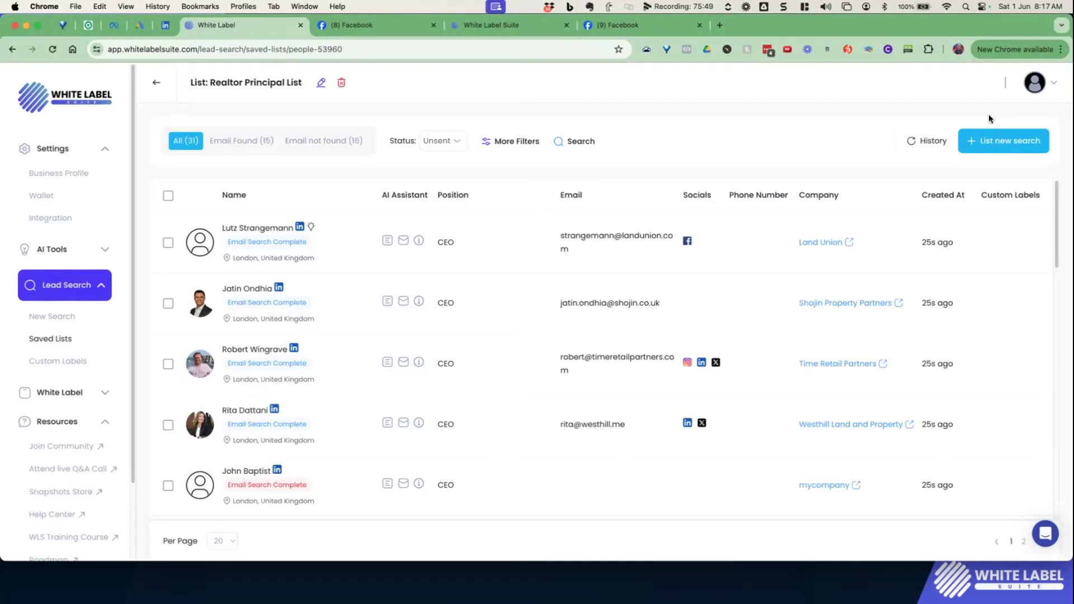
# Open the white label packages, examine the settings of the Phoenix Leads package and return to the package overview
pyautogui.click(46, 316)
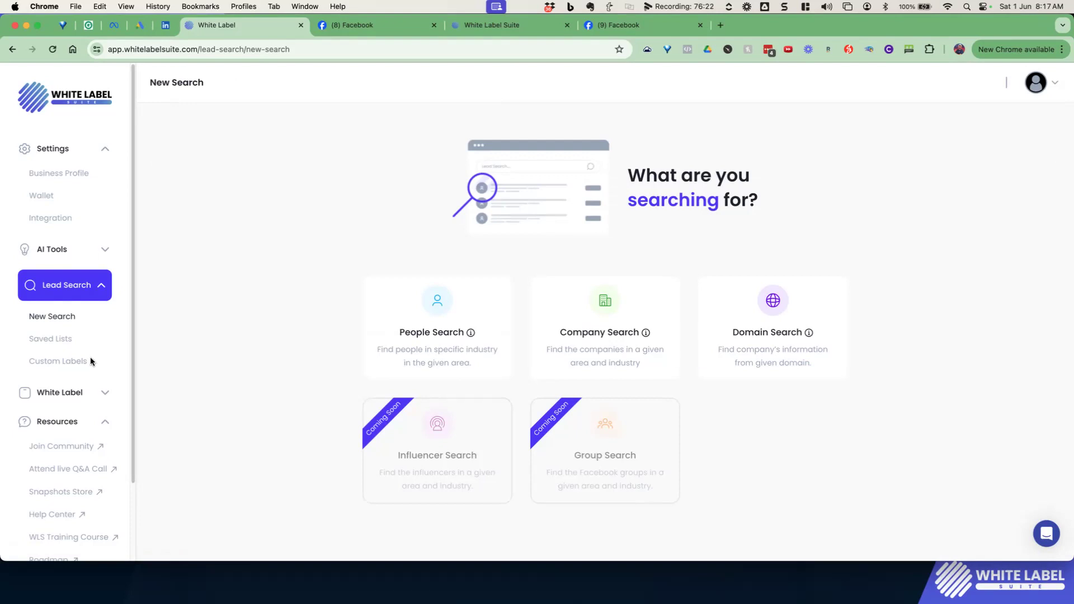
pyautogui.click(105, 393)
pyautogui.scroll(-1, 109, 369)
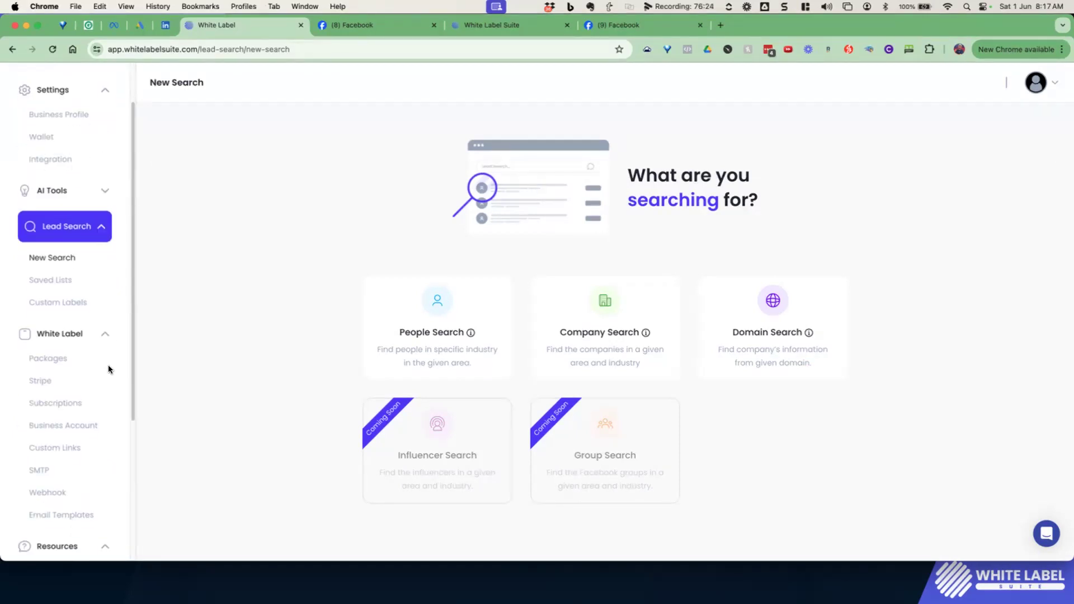
pyautogui.click(48, 362)
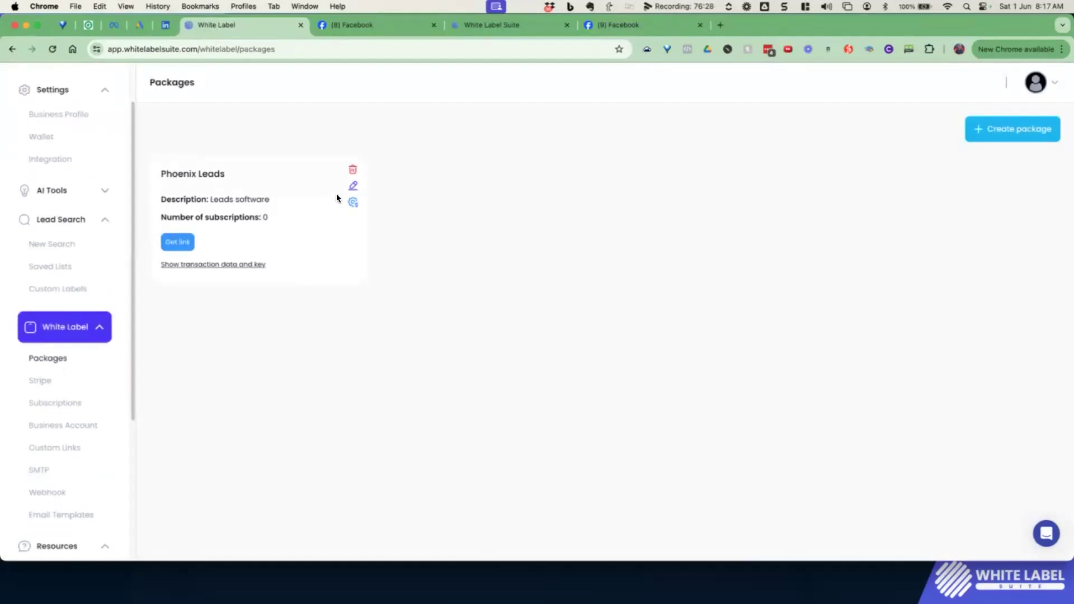
pyautogui.click(353, 186)
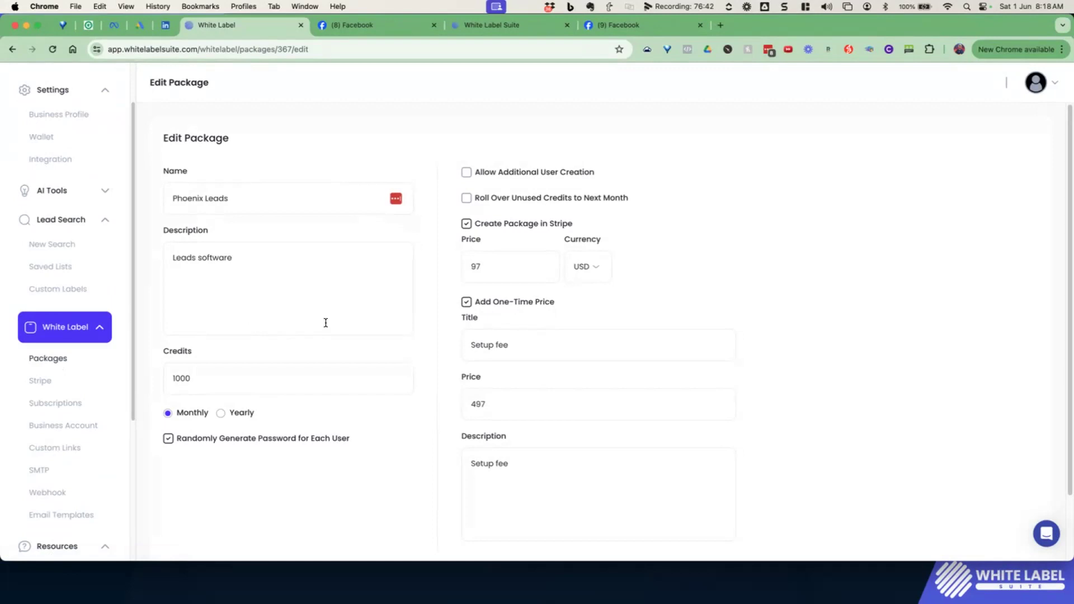
pyautogui.click(39, 358)
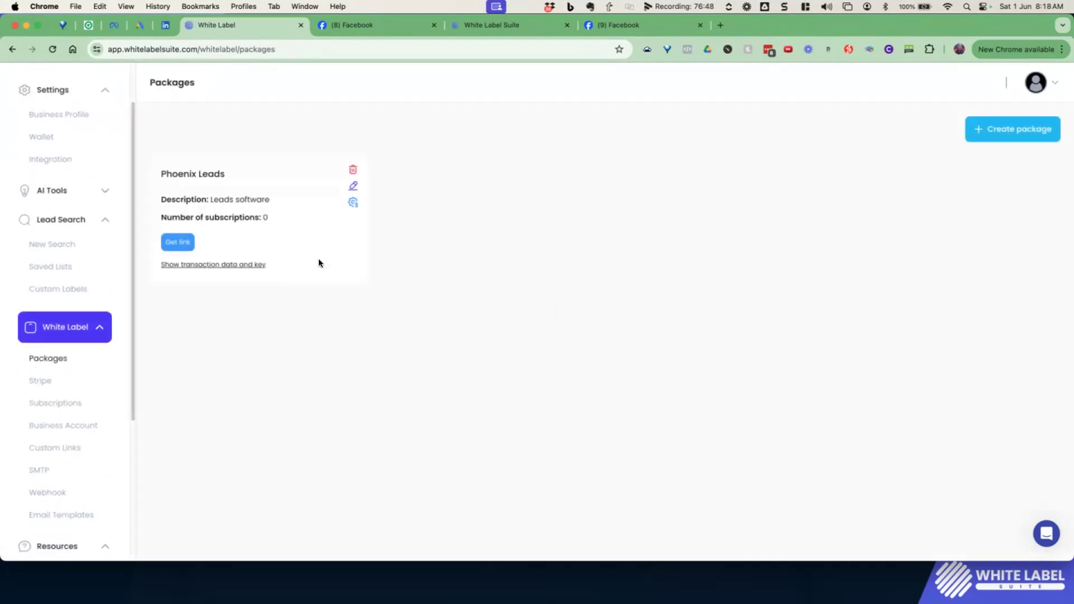
# Start a new white label package and name it Demo Package
pyautogui.click(1033, 136)
pyautogui.click(290, 198)
pyautogui.write('Demo Package')
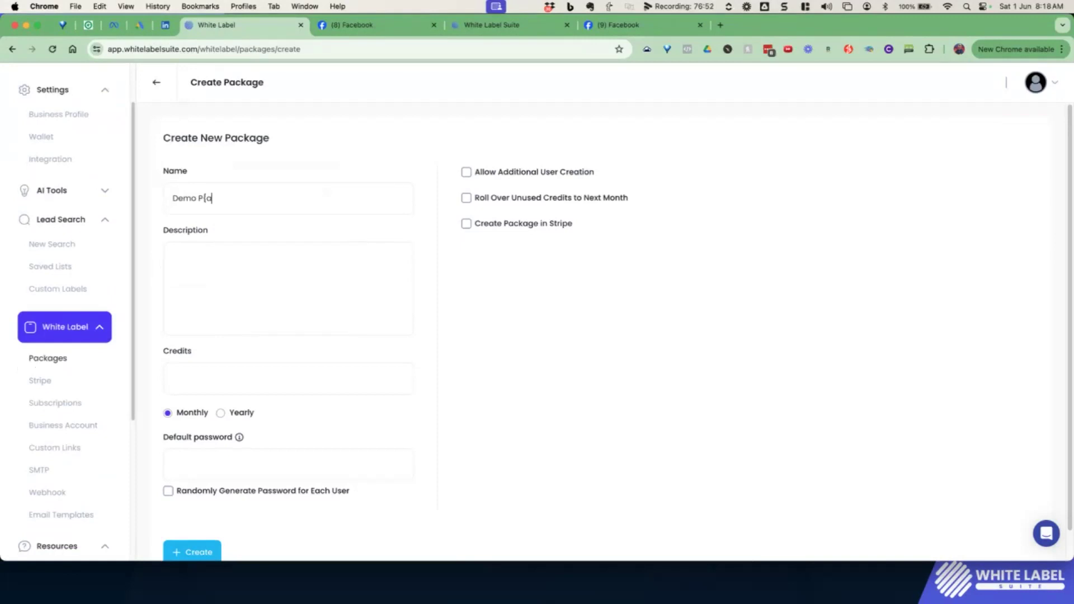
pyautogui.press('BackSpace')
pyautogui.press('BackSpace')
pyautogui.press('BackSpace')
pyautogui.press('BackSpace')
pyautogui.write('kage')
# Describe the package as "200 Leads per month", set its credits to 200 and enable random password generation for each user
pyautogui.click(265, 260)
pyautogui.write('200')
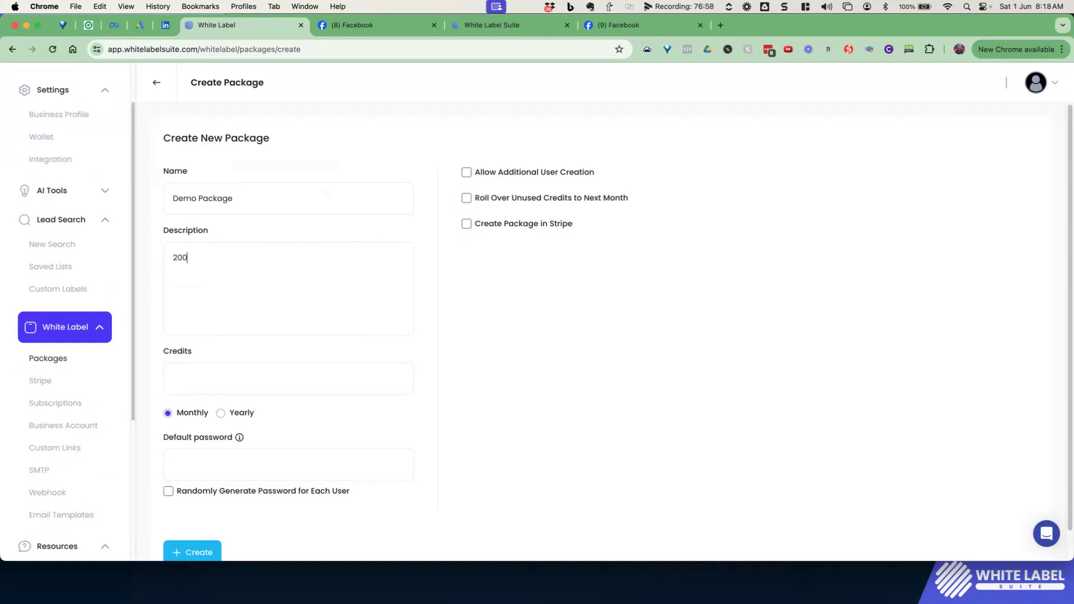
pyautogui.write(' Leads per month')
pyautogui.click(234, 361)
pyautogui.write('200')
pyautogui.click(168, 491)
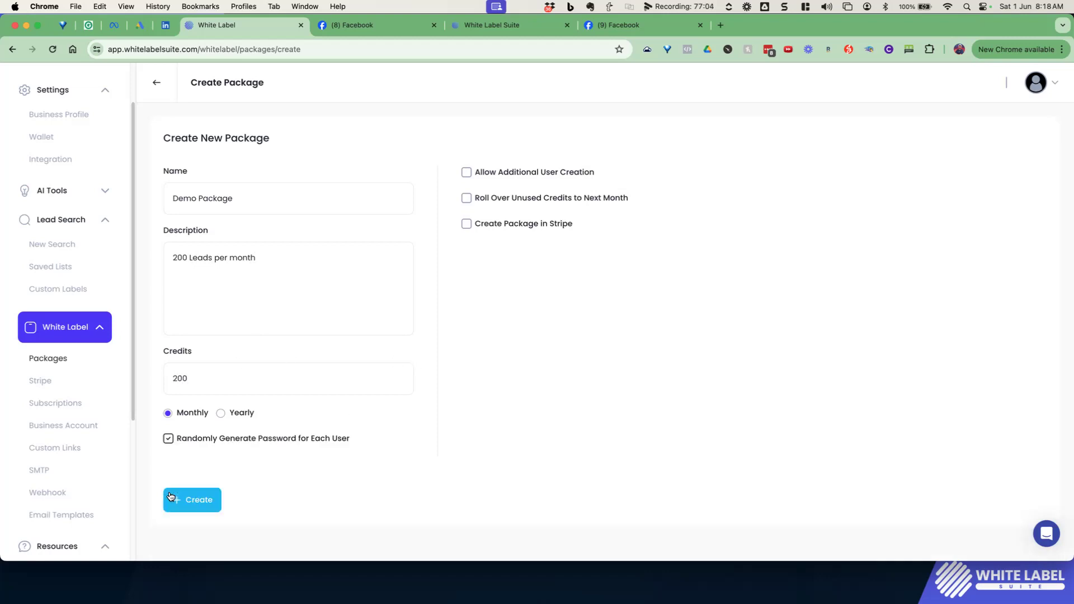
# Enable package creation in Stripe with a price of 197 USD, leaving additional user creation off
pyautogui.click(467, 173)
pyautogui.click(482, 176)
pyautogui.click(502, 229)
pyautogui.click(482, 277)
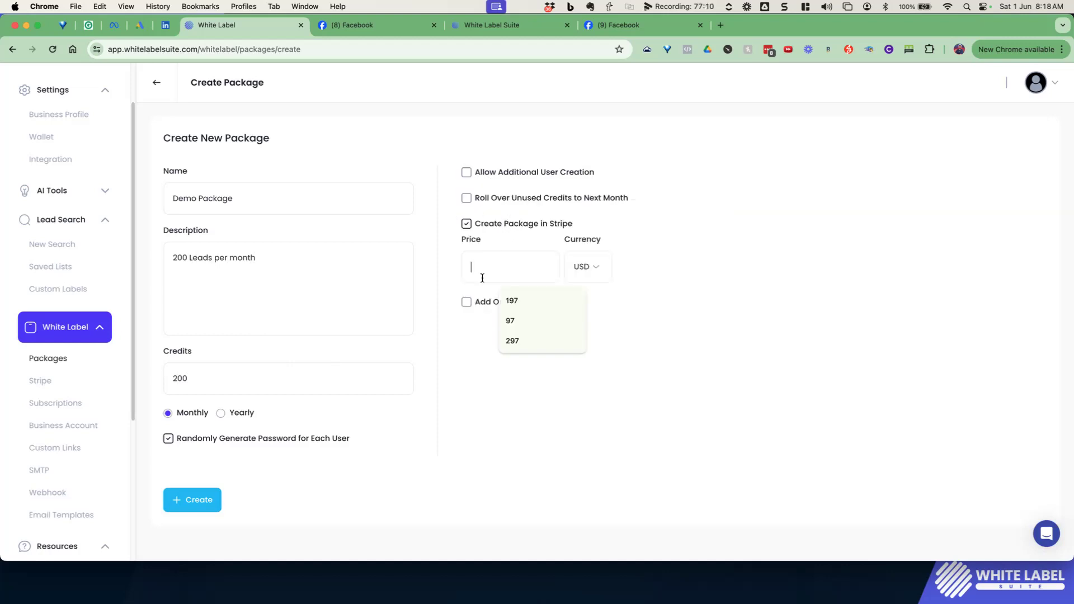
pyautogui.write('197')
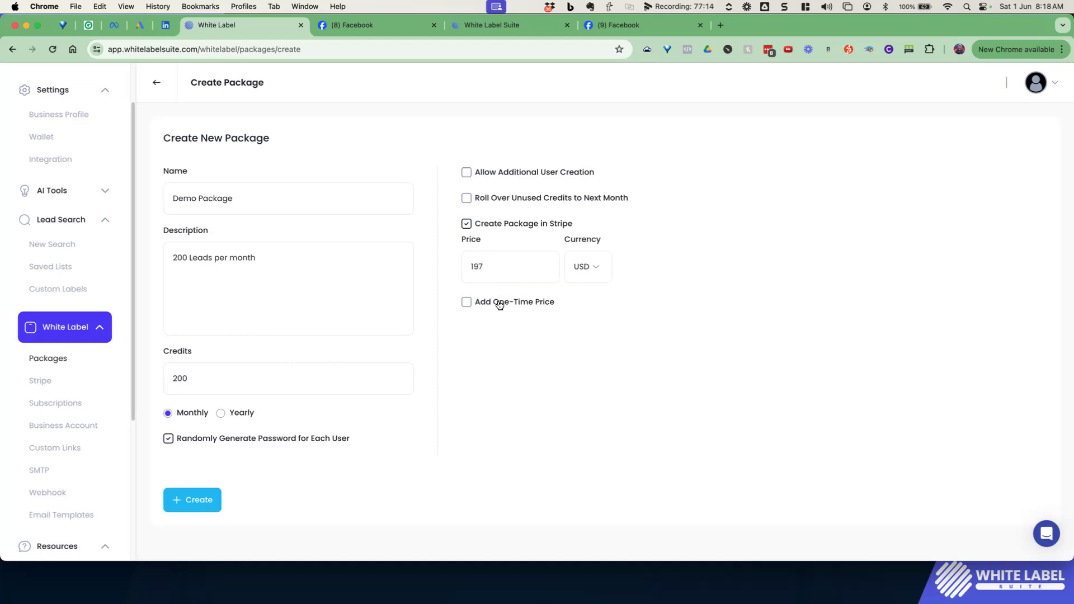
# Add a one-time price of 1000 with the title and description "Set up fee", and create the package
pyautogui.click(496, 303)
pyautogui.click(497, 338)
pyautogui.write('Set up fee')
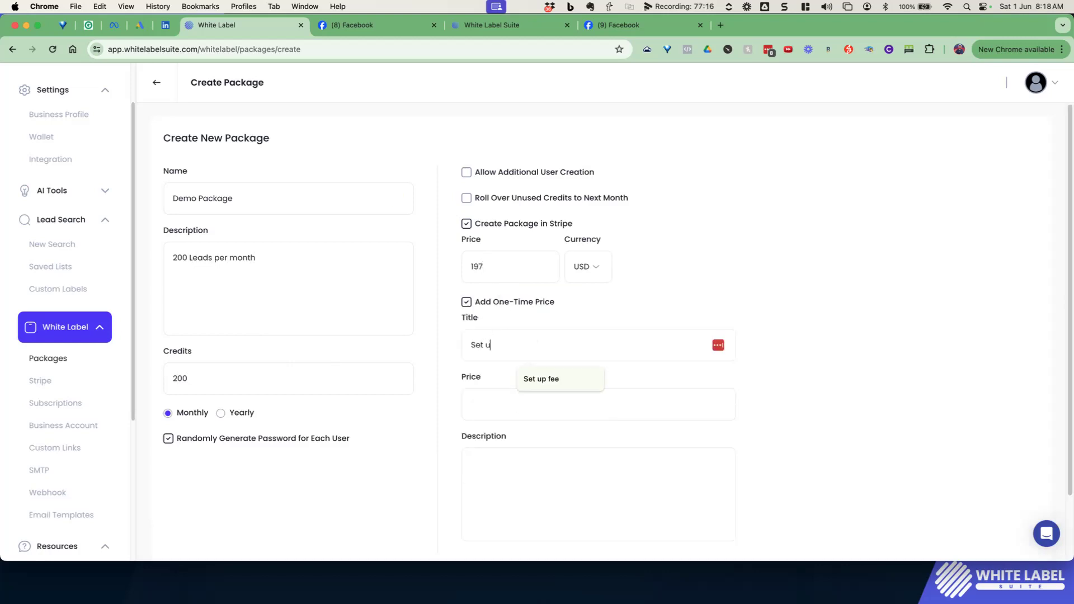
pyautogui.press('Tab')
pyautogui.write('1000')
pyautogui.click(496, 487)
pyautogui.write('Set up fee')
pyautogui.scroll(-3, 490, 451)
pyautogui.click(202, 521)
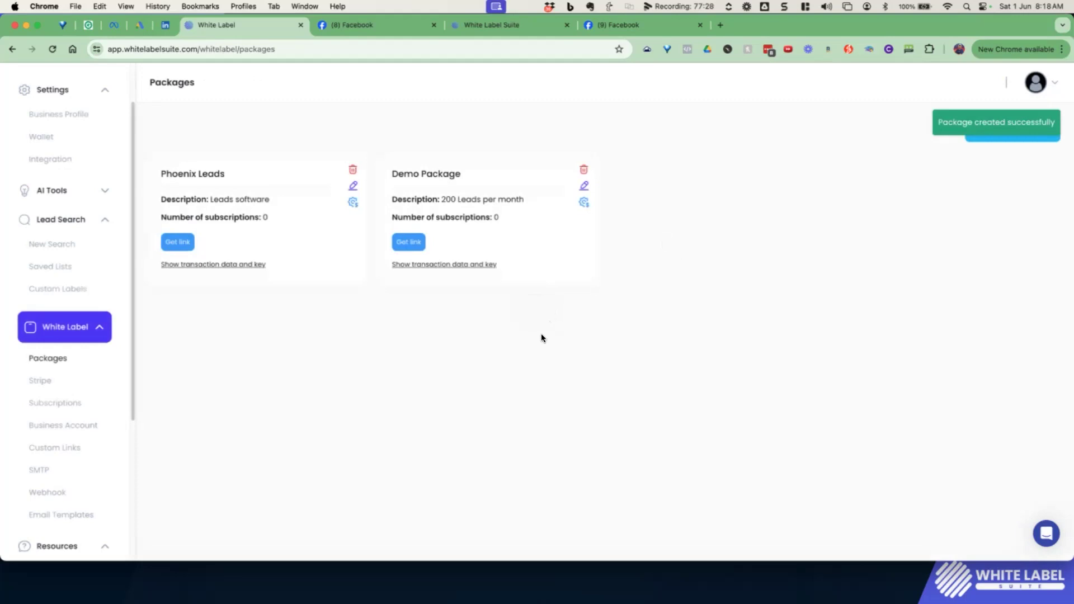
# Open the sales page settings of Demo Package and add a new section to the sales page
pyautogui.moveTo(430, 178); pyautogui.dragTo(582, 204)
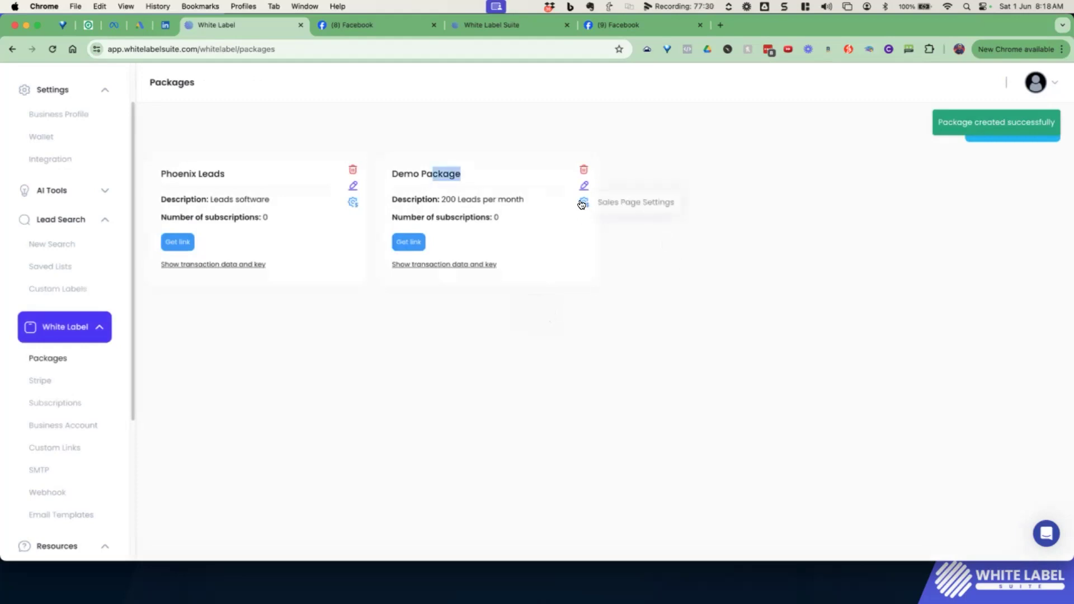
pyautogui.click(584, 202)
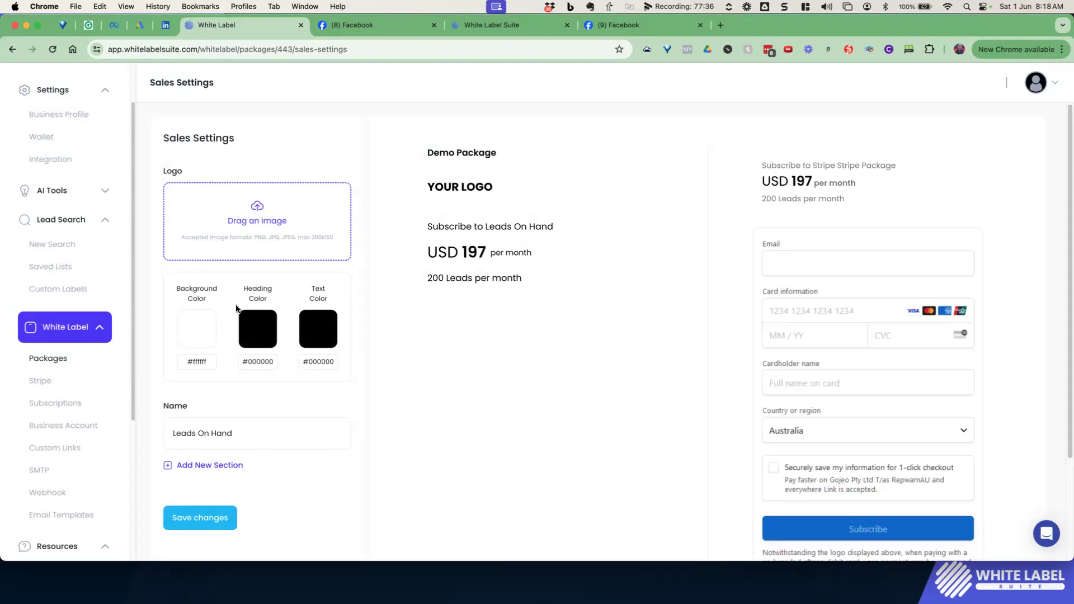
pyautogui.click(200, 466)
pyautogui.scroll(-1, 226, 474)
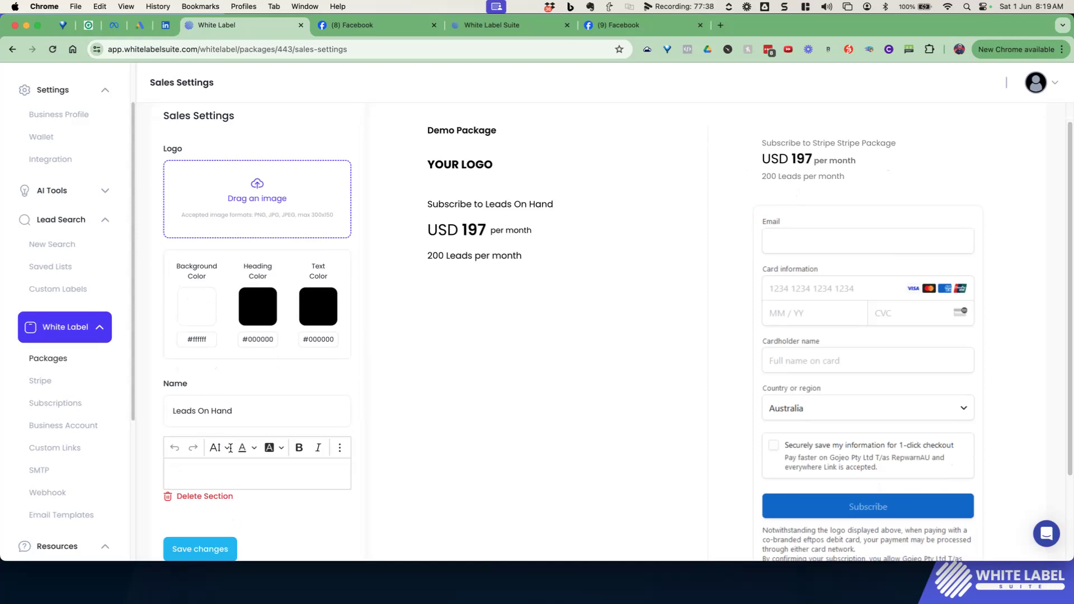
# Write "Buy this now!!!" in the new sales page section and save the settings, confirming the thank-you page options with the URL left blank
pyautogui.click(226, 474)
pyautogui.click(339, 447)
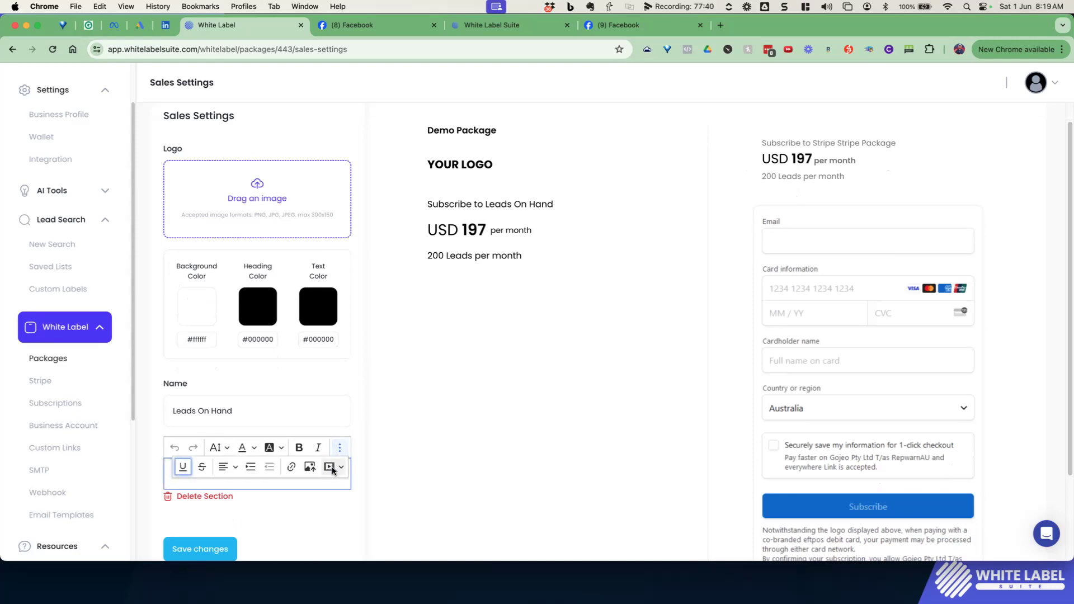
pyautogui.click(268, 465)
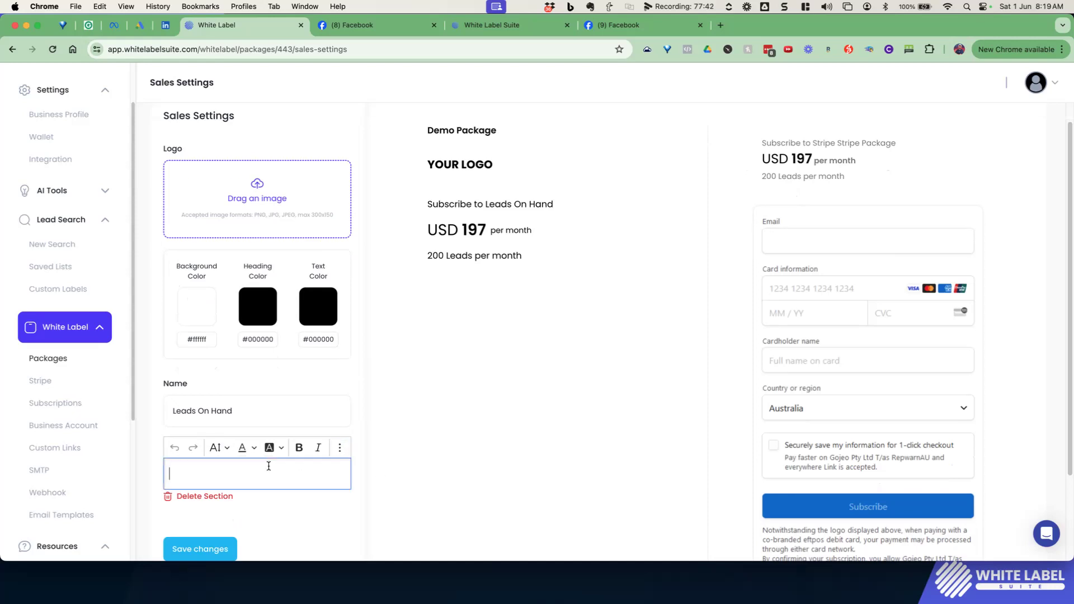
pyautogui.write('Buy this now!!!')
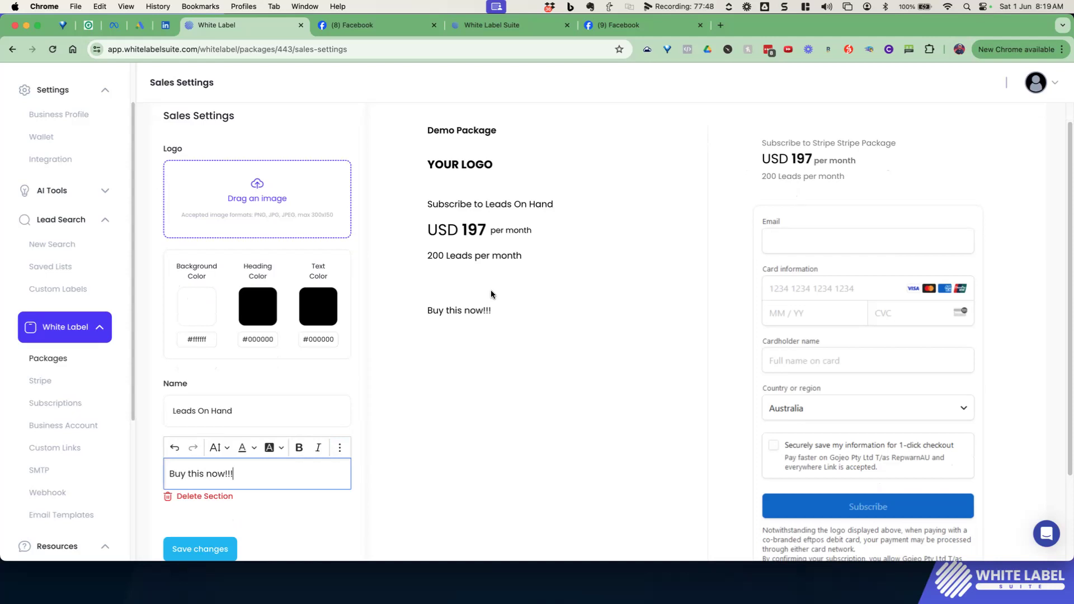
pyautogui.click(212, 547)
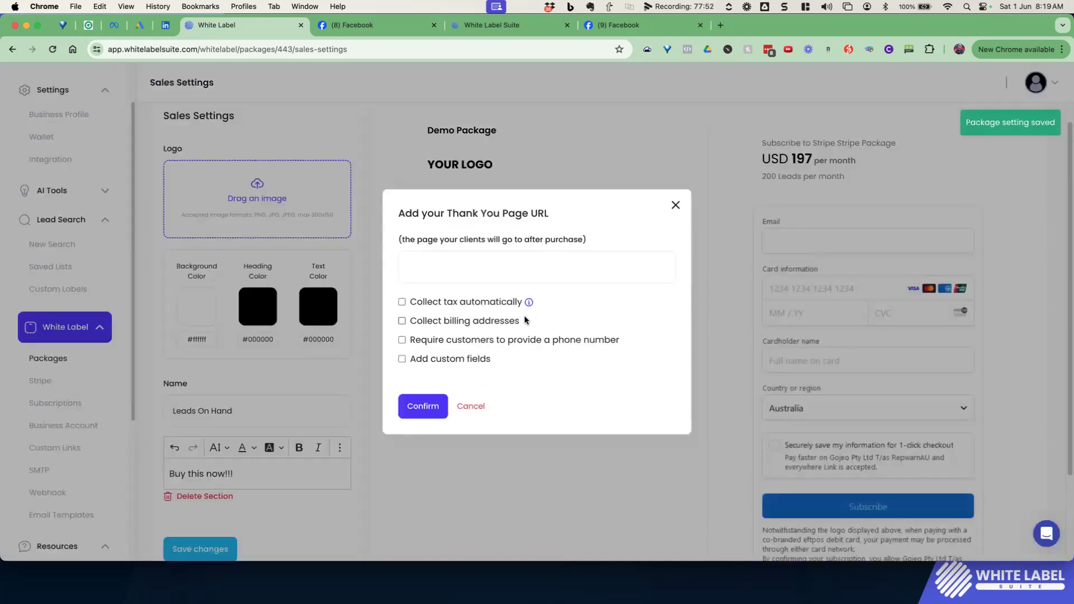
pyautogui.click(424, 413)
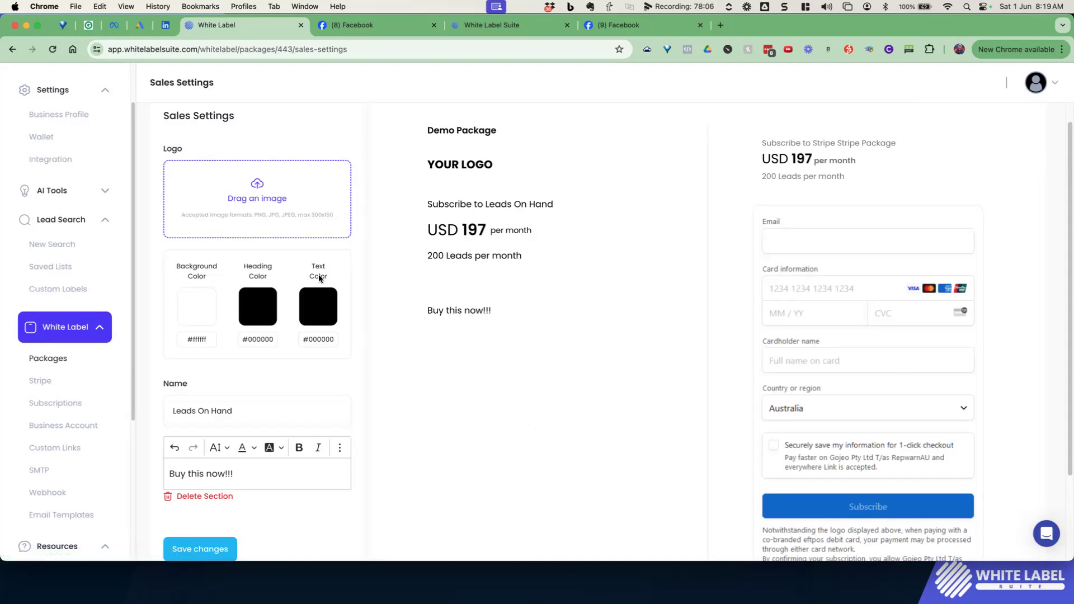
pyautogui.click(49, 268)
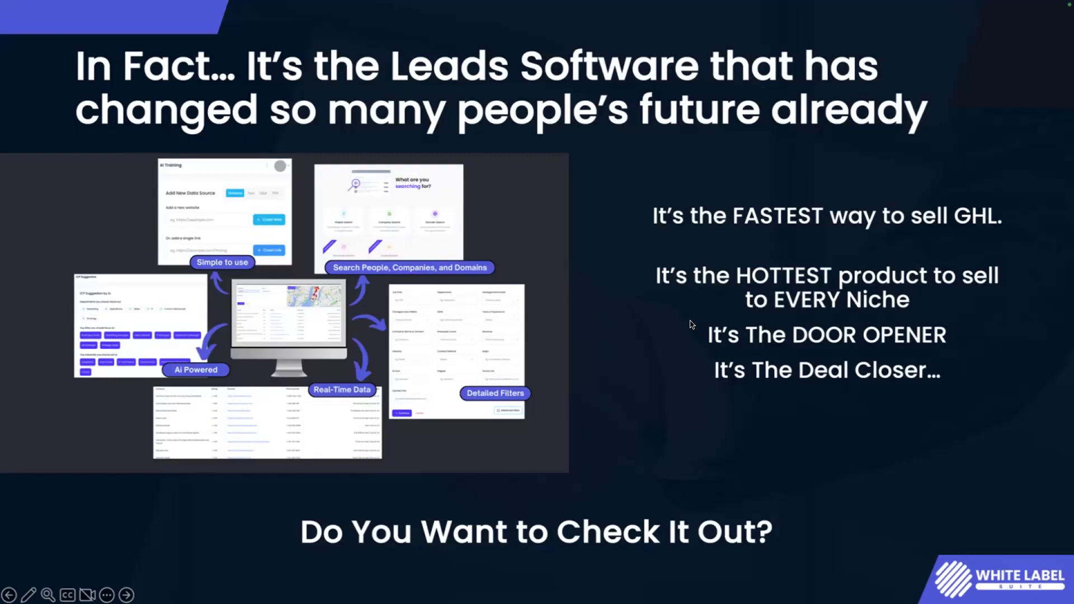
pyautogui.click(781, 378)
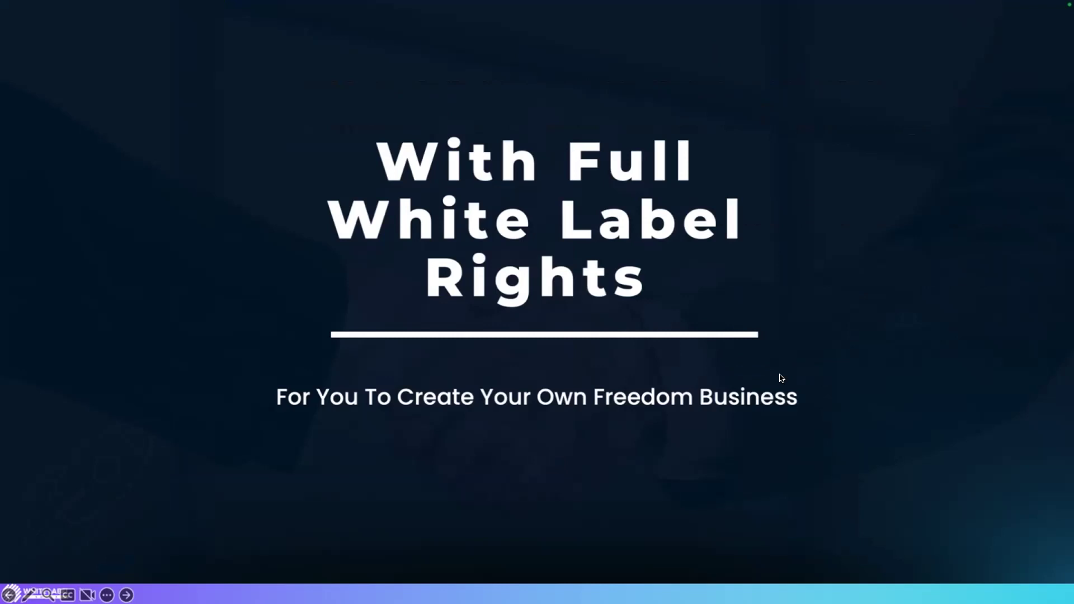